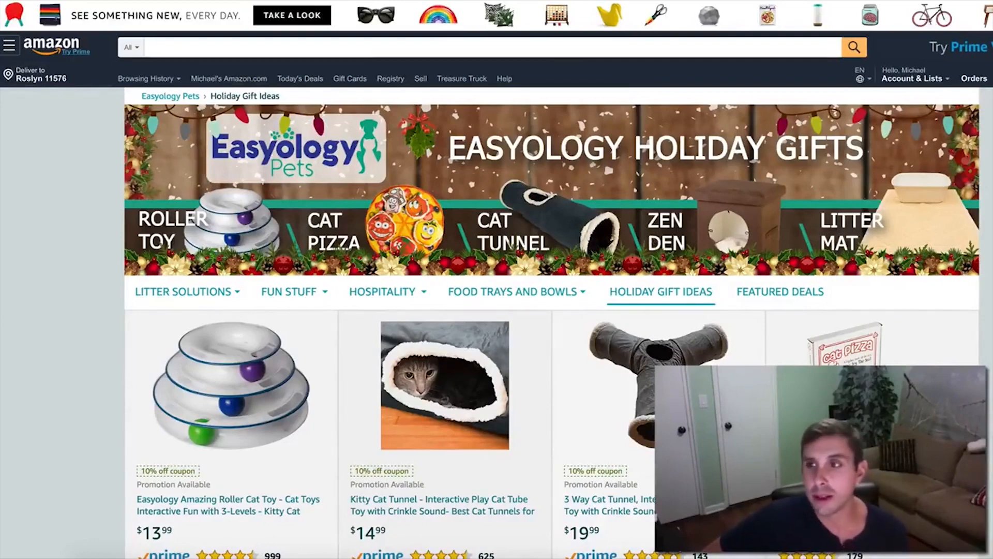
scroll(496, 280, "down", 3)
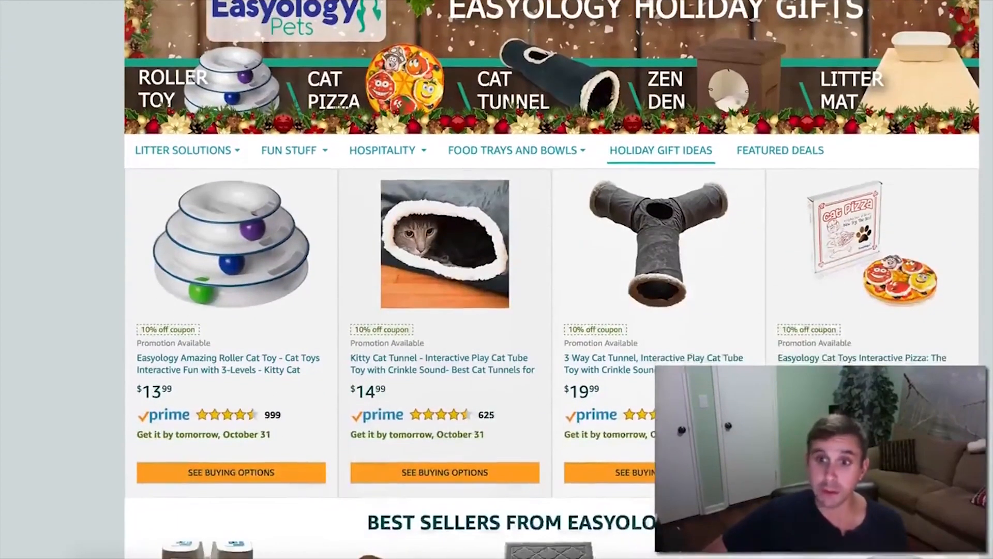
scroll(497, 279, "up", 3)
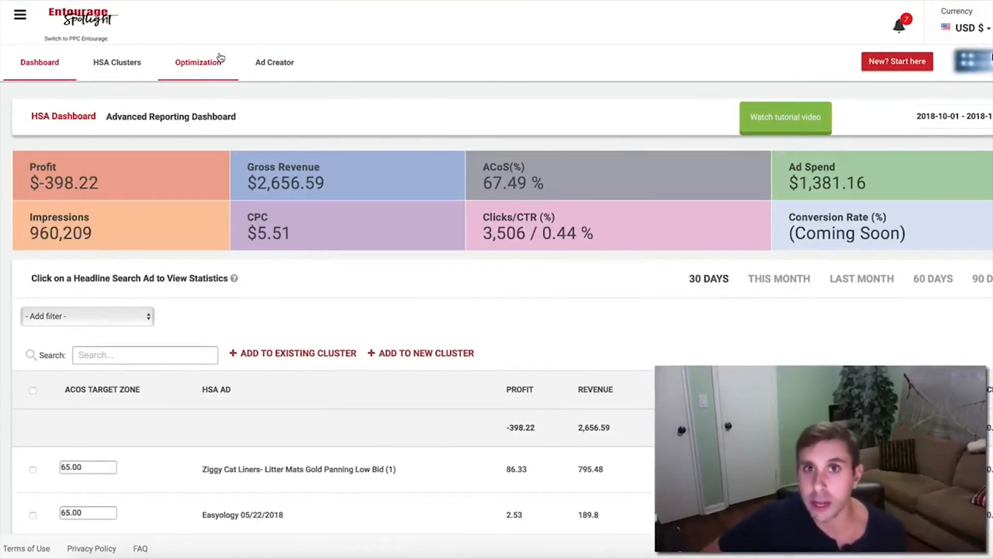
- Open the Ad Creator in Entourage Spotlight and add the black three-level roller cat toy to the product list page
left_click(276, 64)
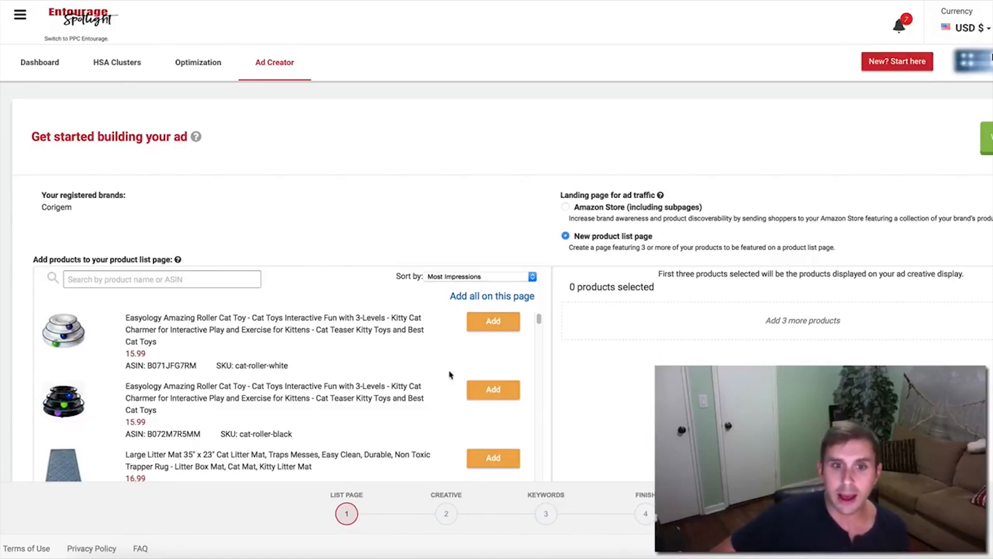
left_click(493, 390)
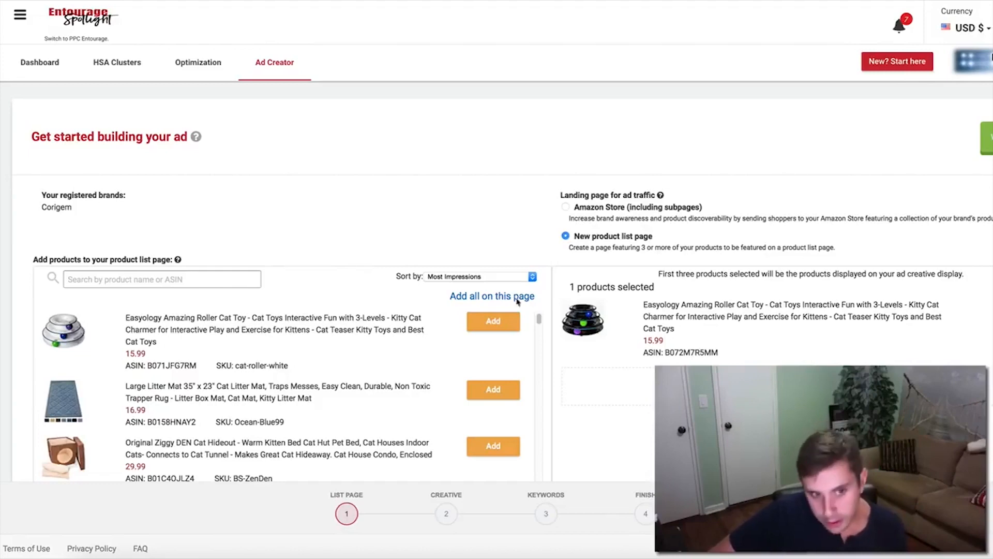
- Search the products for "toy" and add the gray Easyology Kitty Cat Tunnel to the product list page
left_click(194, 277)
type("toy")
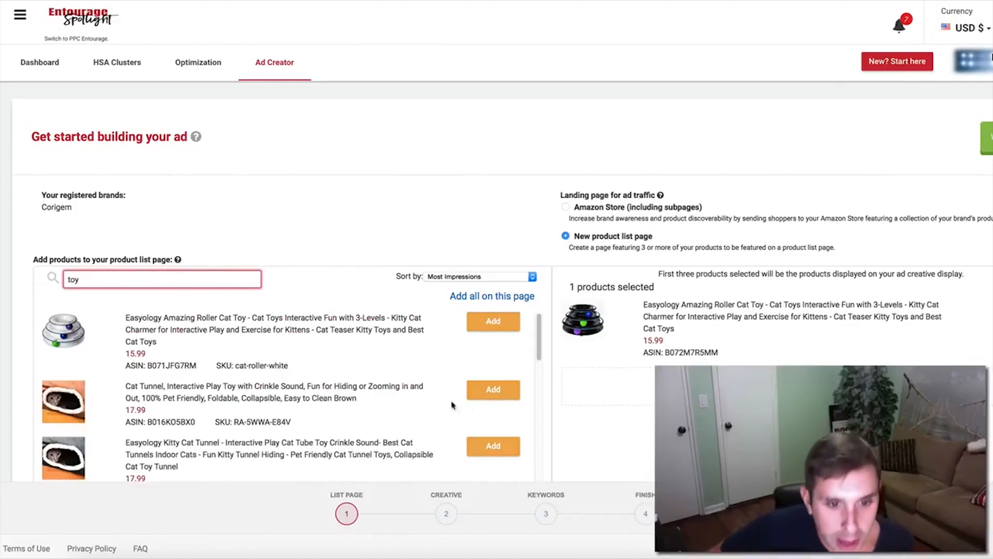
left_click_drag(539, 354, 539, 366)
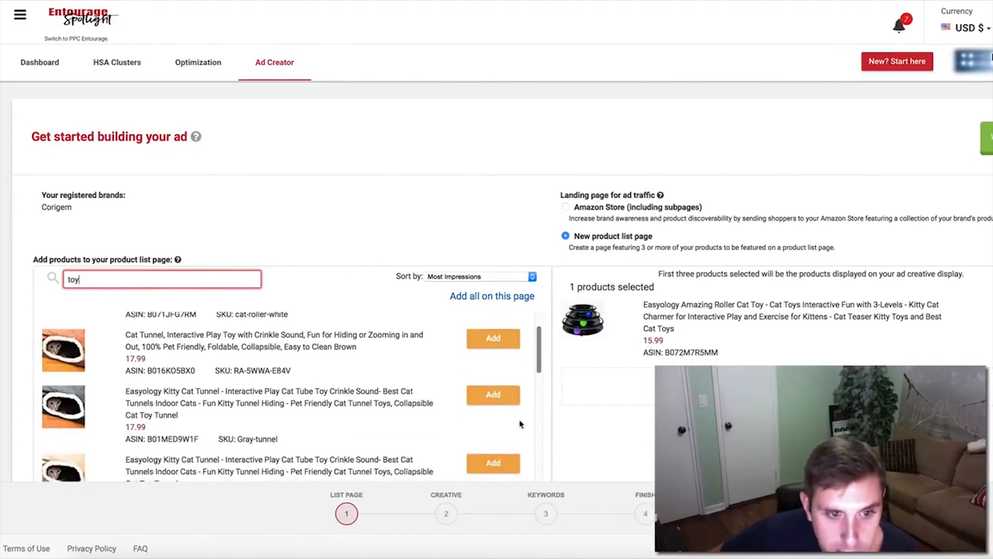
left_click(490, 396)
left_click(490, 395)
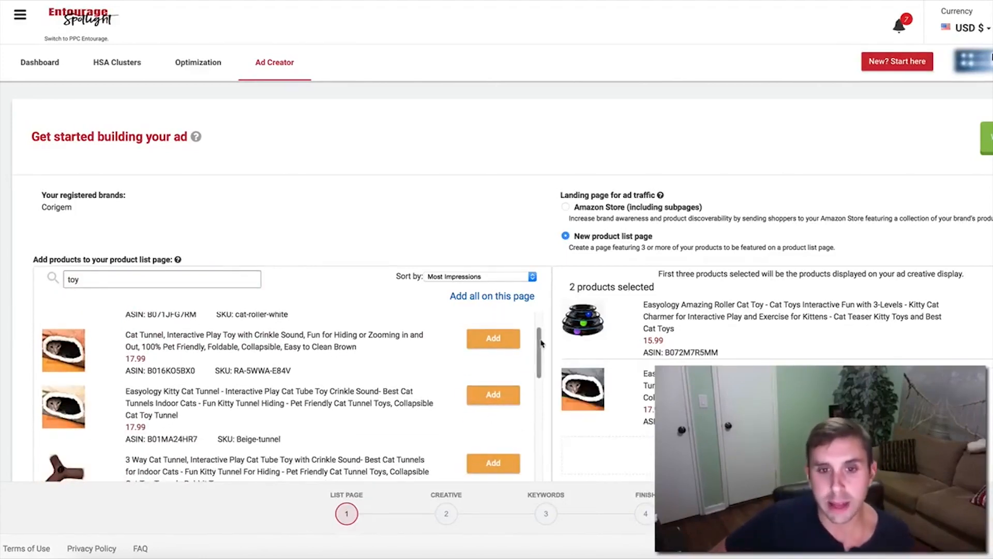
- Add the interactive cat pizza toy and the gray 3 Way Cat Tunnel to the selected products
scroll(522, 362, "down", 5)
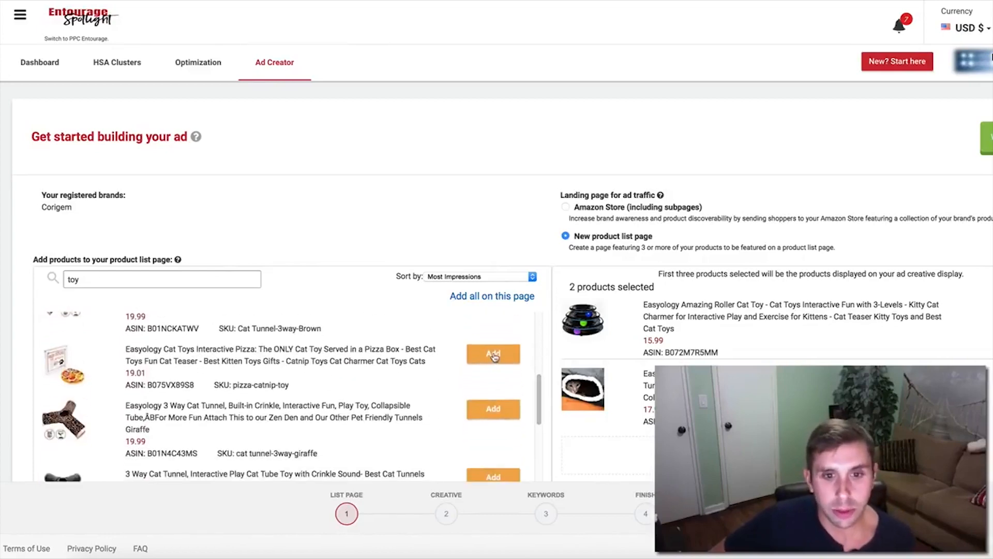
left_click(493, 354)
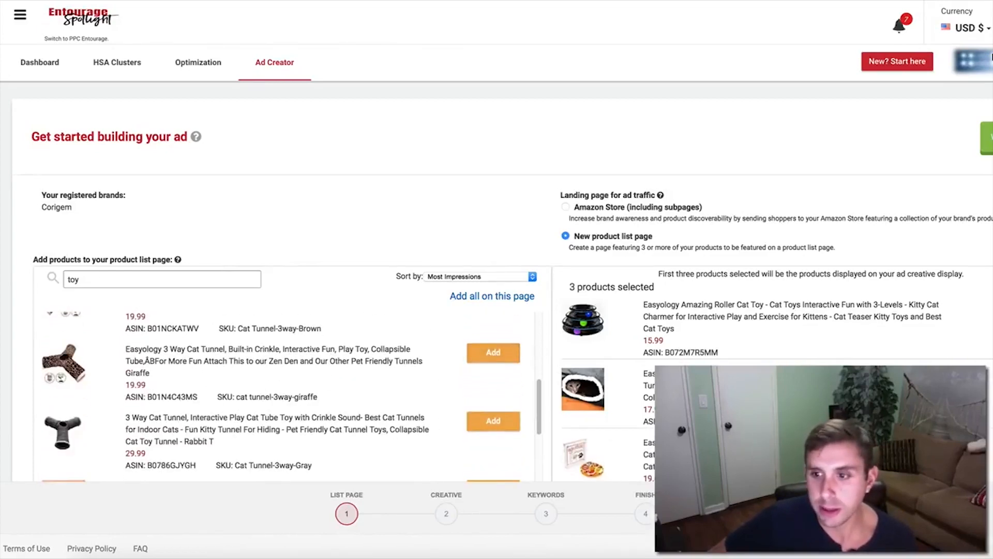
scroll(693, 380, "down", 1)
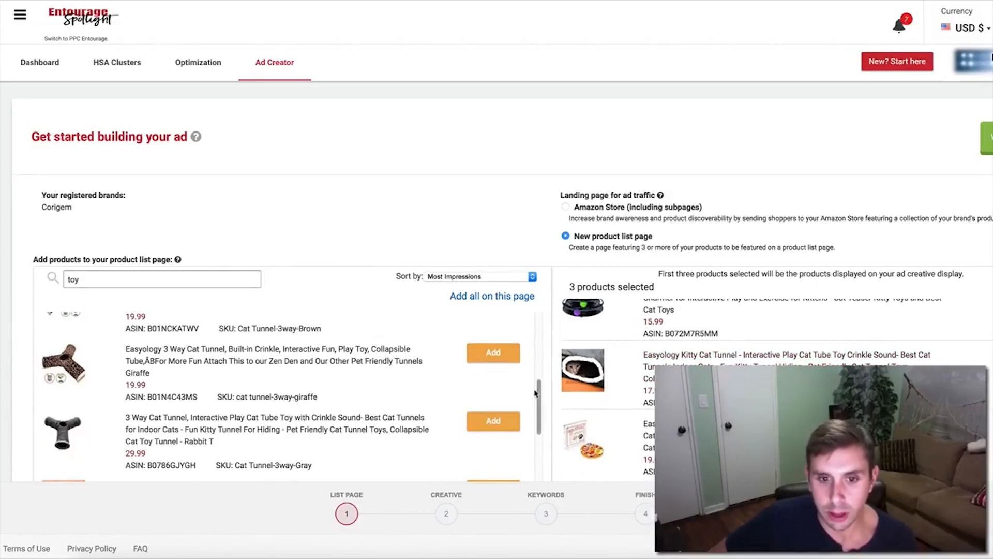
left_click_drag(538, 393, 539, 406)
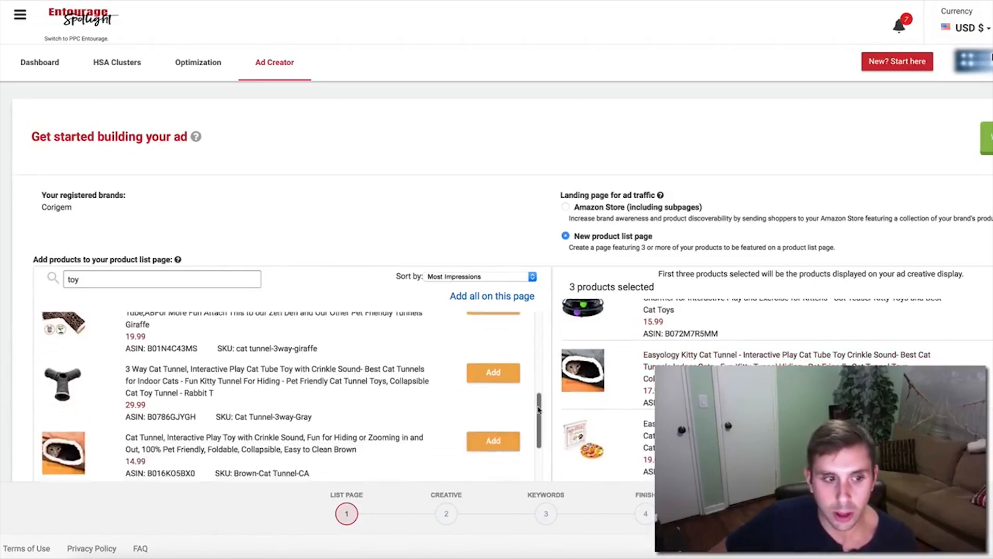
left_click(487, 380)
- Clear the product search, add the blue 35 x 23 in litter mat and the gray jumbo 47 x 36 in mat, and review the selection
left_click_drag(540, 428, 533, 336)
triple_click(143, 274)
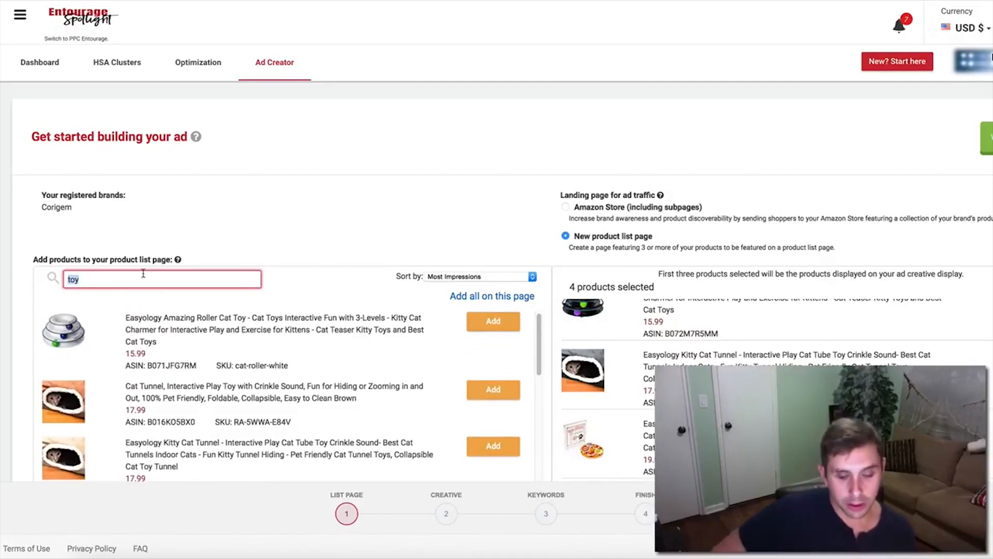
key("BackSpace")
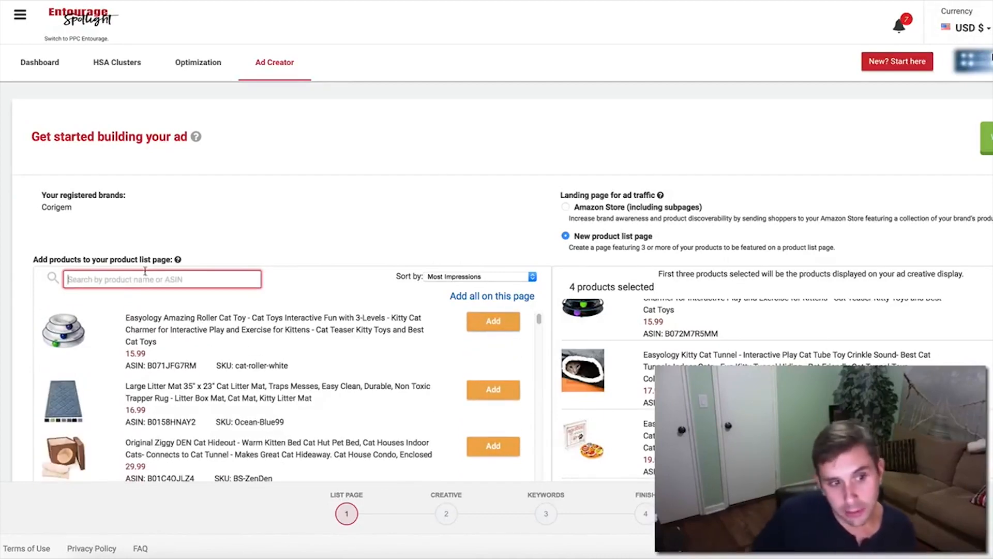
left_click(493, 389)
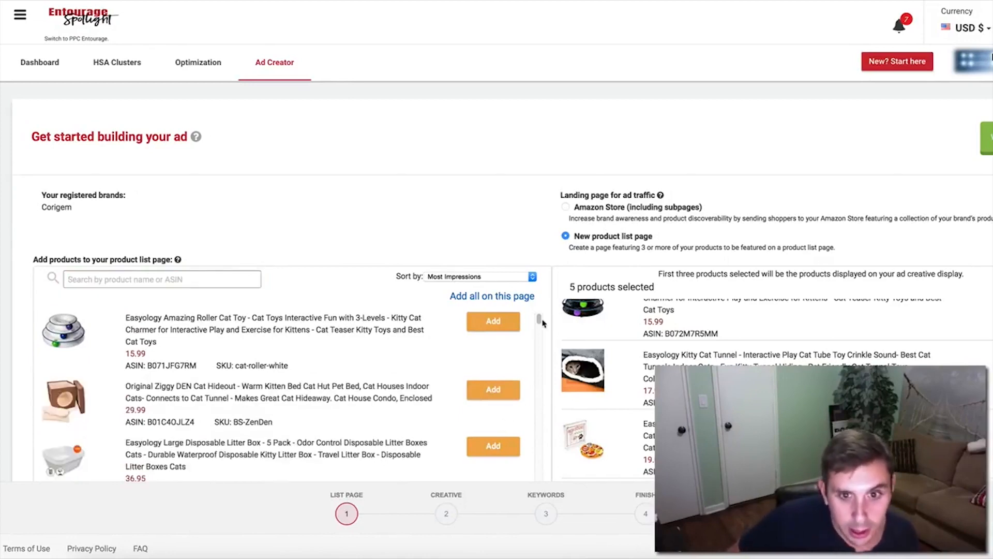
left_click_drag(539, 318, 537, 334)
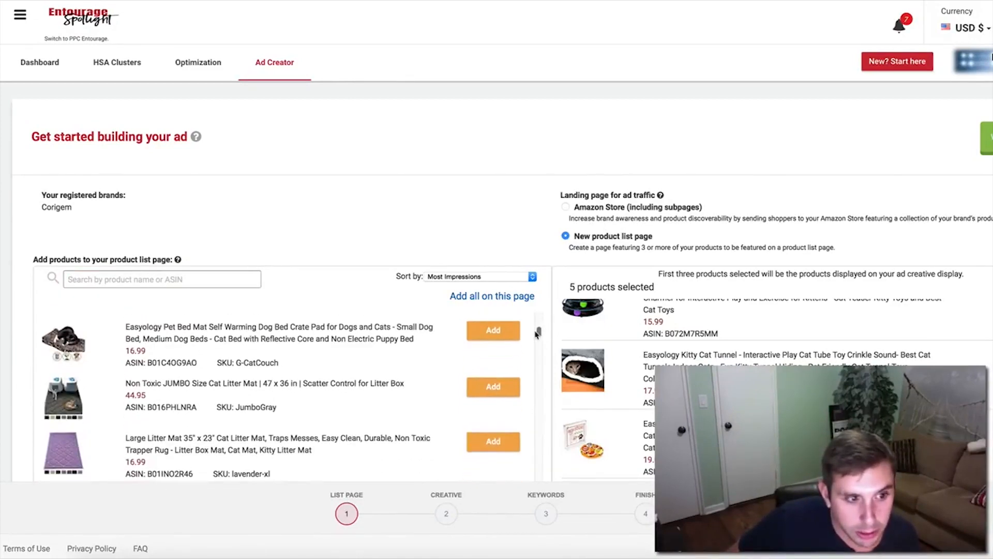
left_click(494, 389)
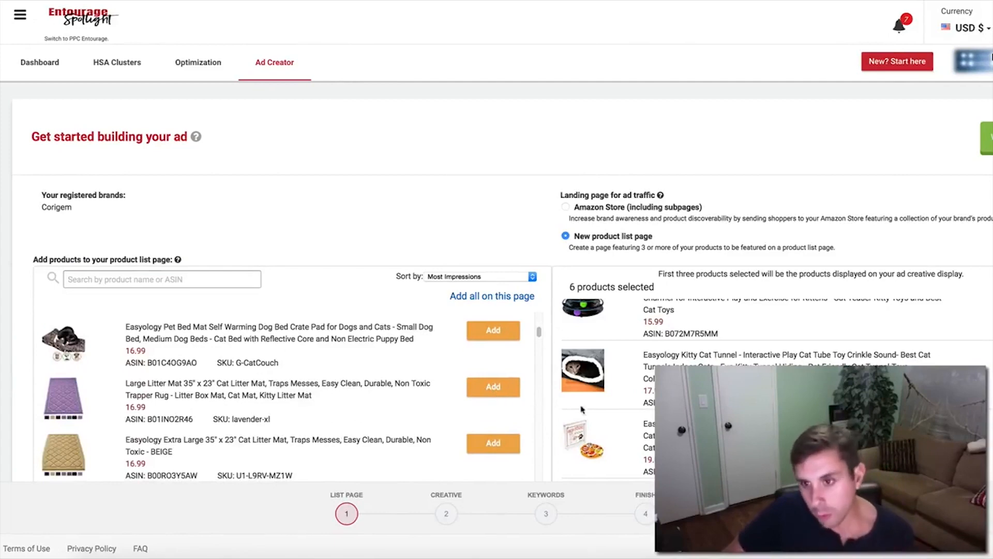
scroll(776, 388, "down", 4)
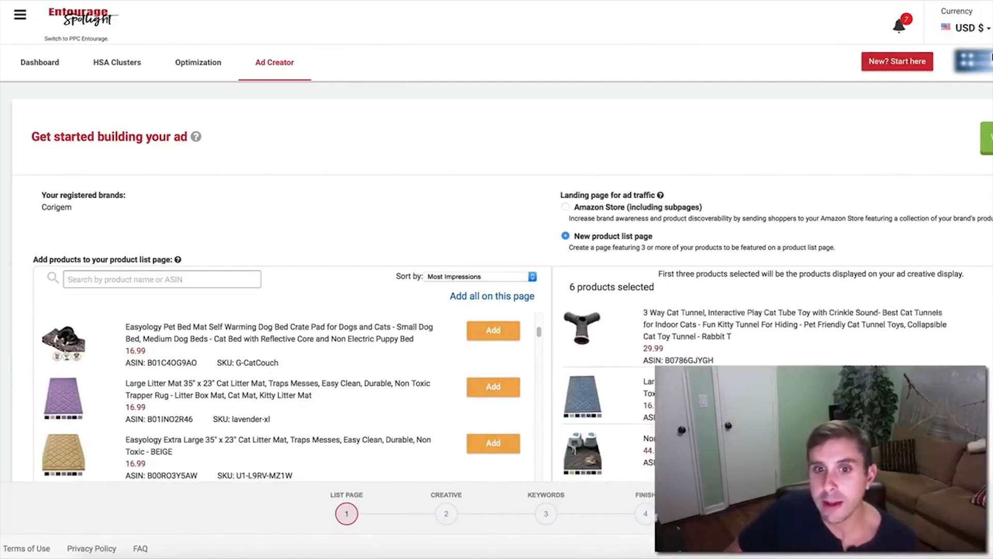
scroll(776, 388, "up", 4)
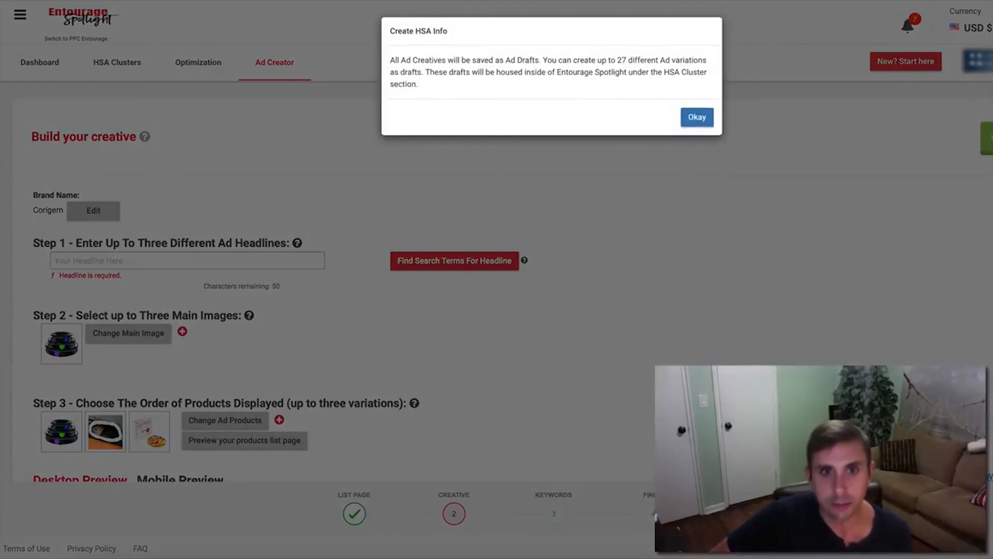
- Acknowledge the ad drafts information and set the creative's brand name to Easyology Pets
left_click(695, 118)
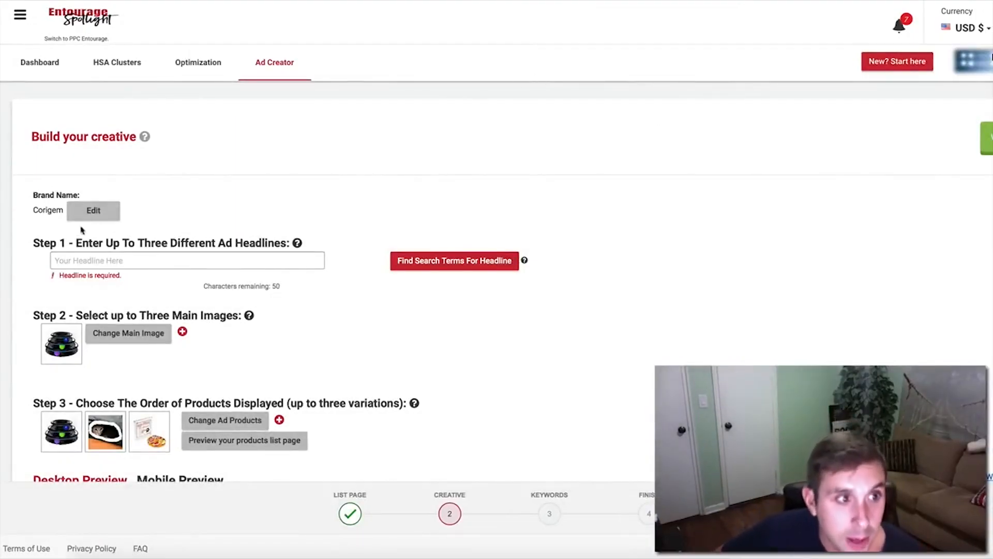
left_click(88, 212)
left_click(90, 210)
double_click(90, 210)
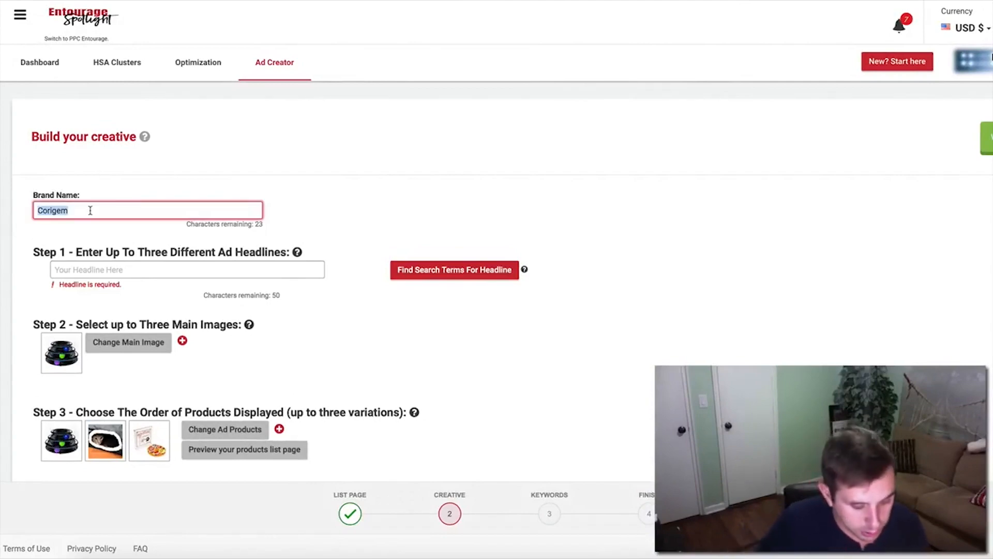
type("Easyology Pets")
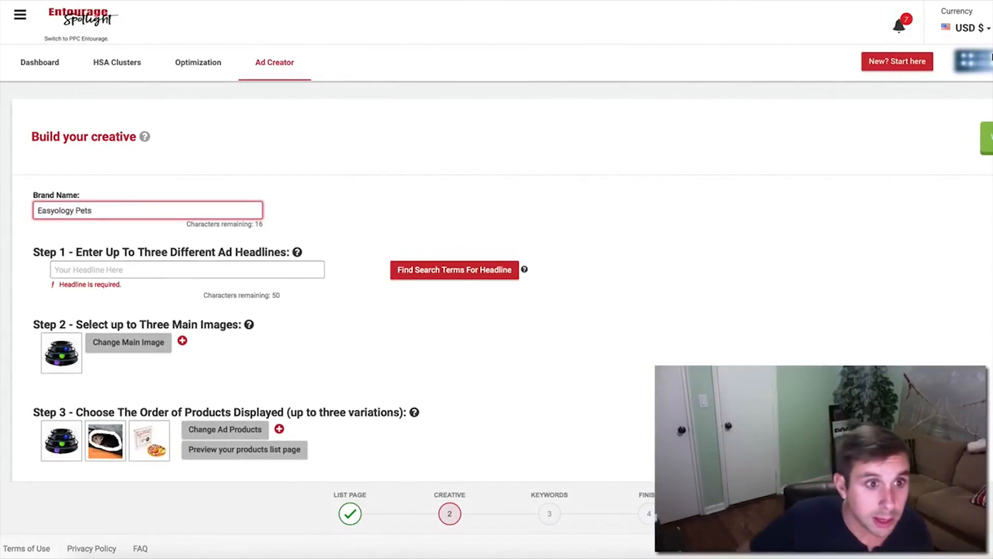
left_click(234, 232)
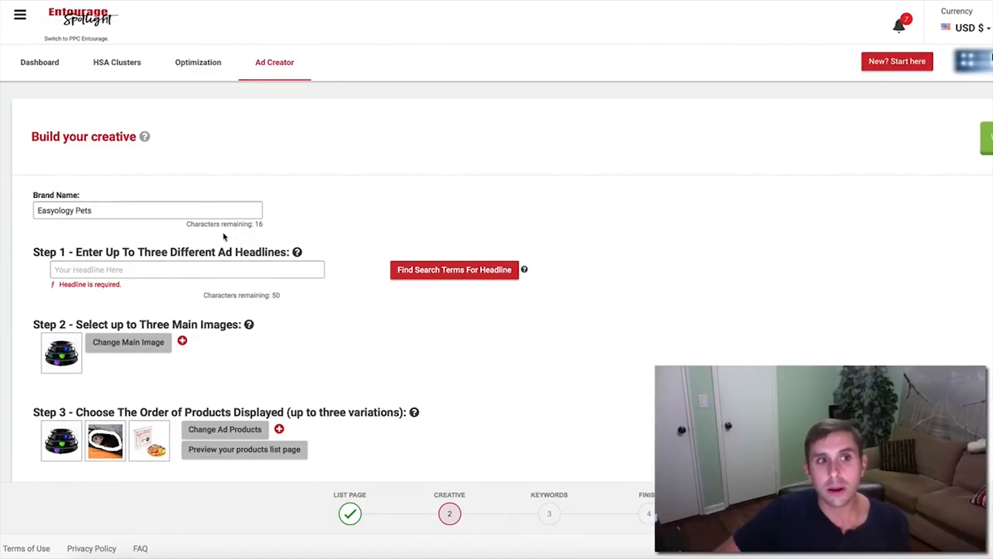
- Examine the "cat gifts" keyword results in Viral Launch and the phrases in the exported keyword spreadsheet
left_click(122, 271)
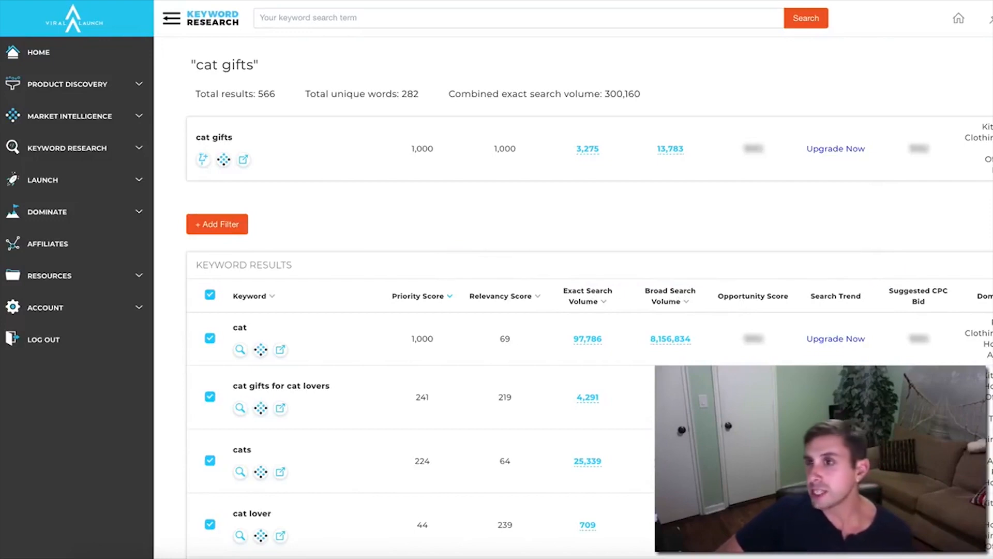
scroll(688, 104, "down", 3)
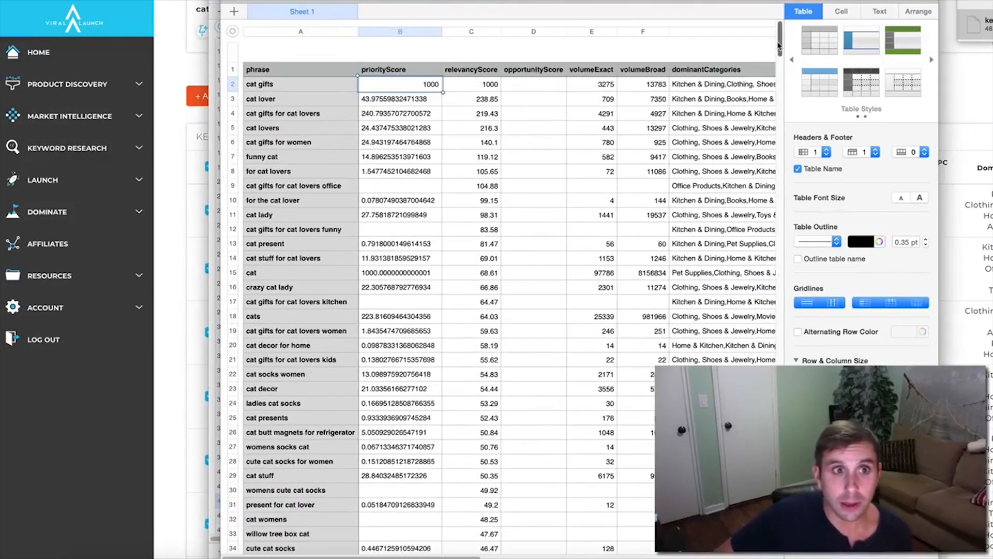
left_click(294, 90)
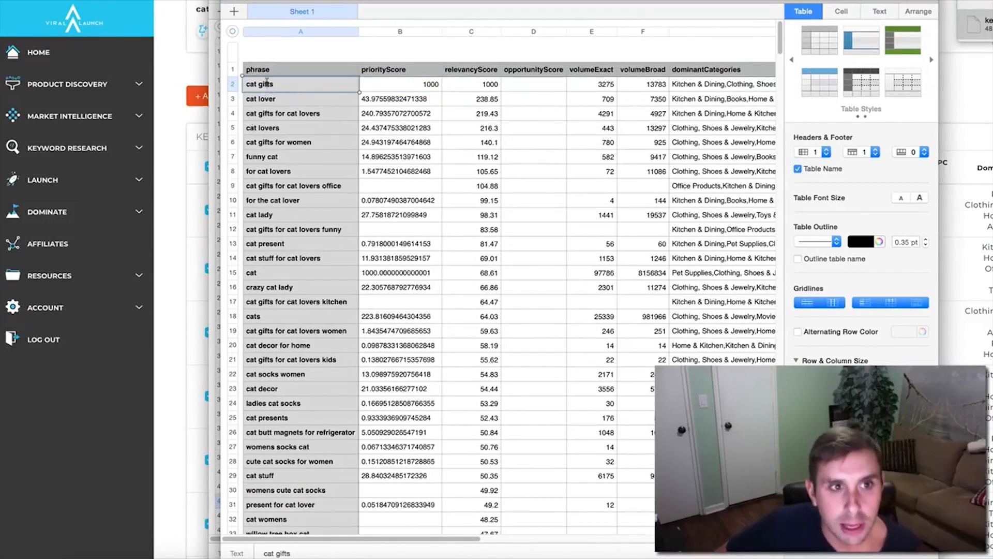
left_click(281, 146)
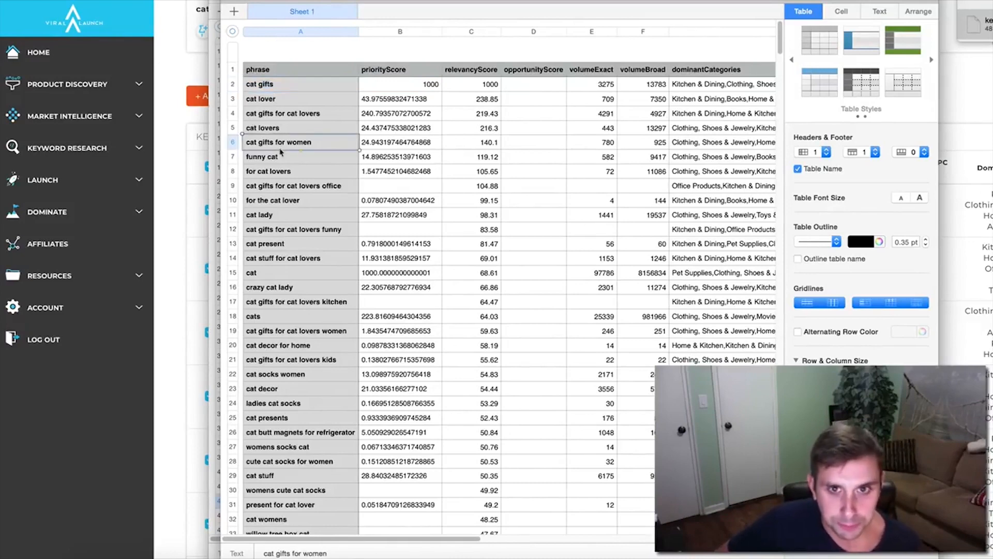
- Sort the keyword spreadsheet by the volumeExact column in descending order
left_click(605, 60)
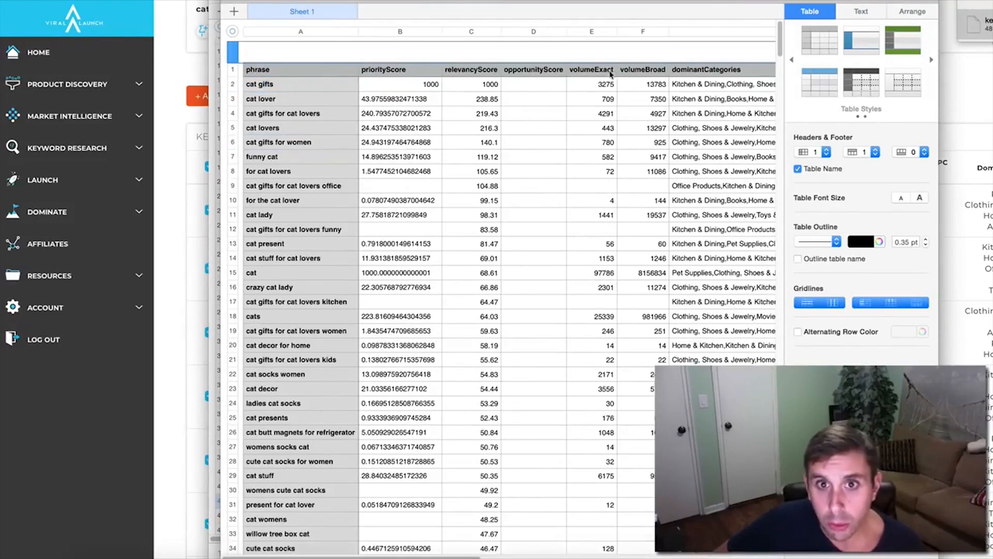
left_click(600, 32)
left_click(614, 33)
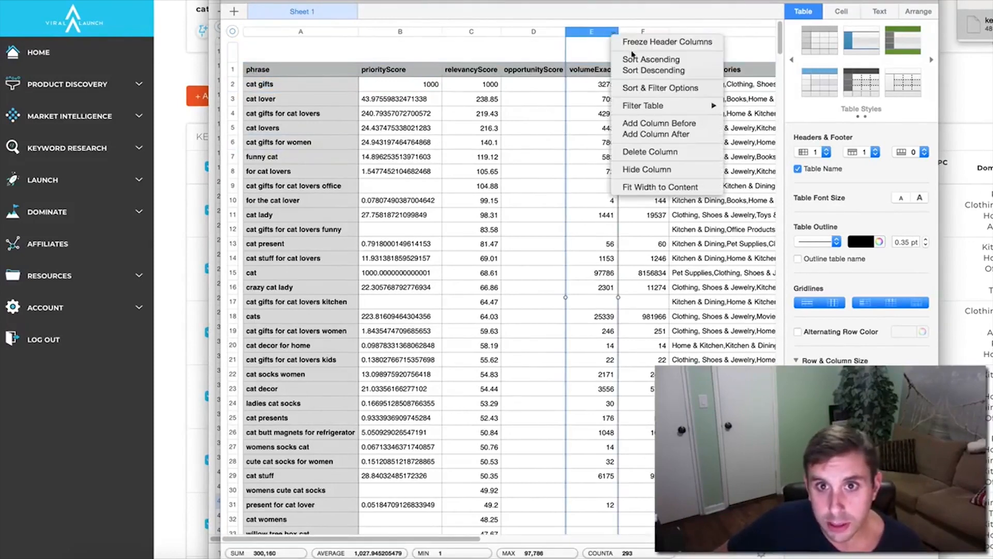
left_click(641, 70)
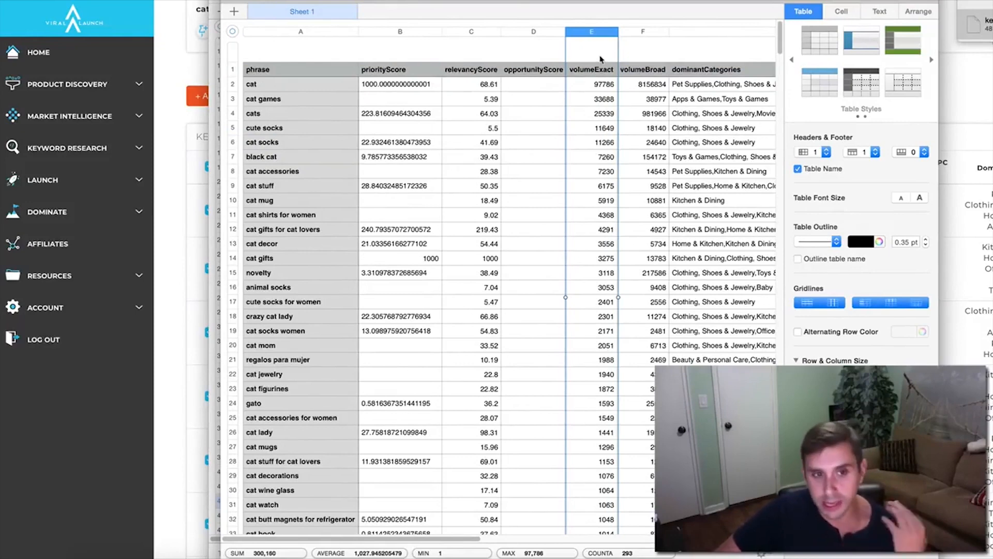
- Check the phrases "cat gifts for cat lovers" and "cat gifts", and bring up the keyword list in Notes beside the spreadsheet
left_click(311, 231)
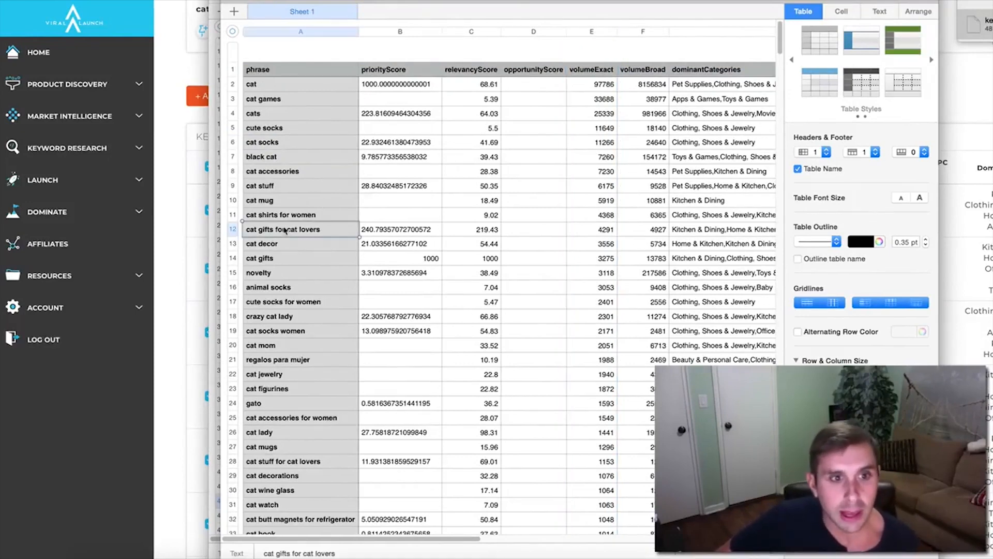
left_click(267, 261)
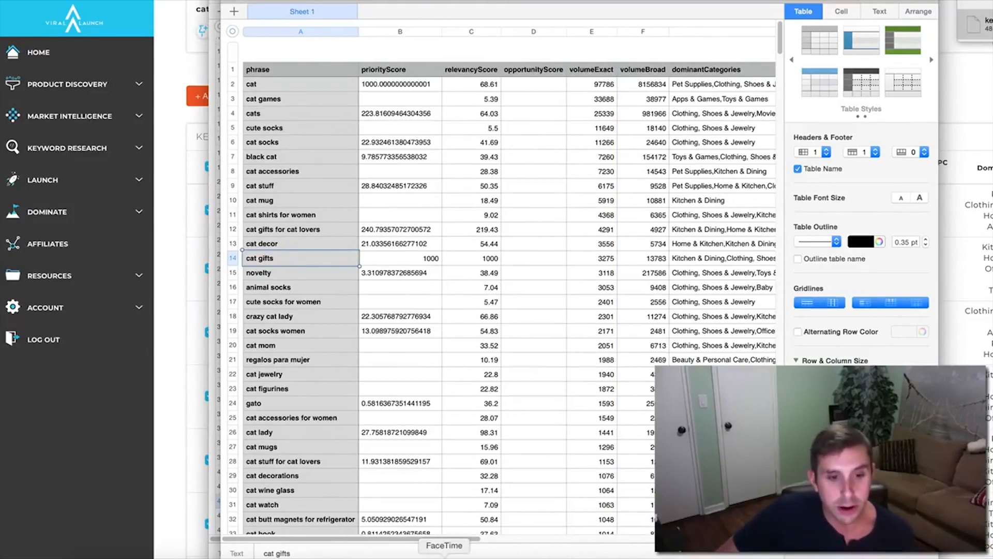
left_click(367, 557)
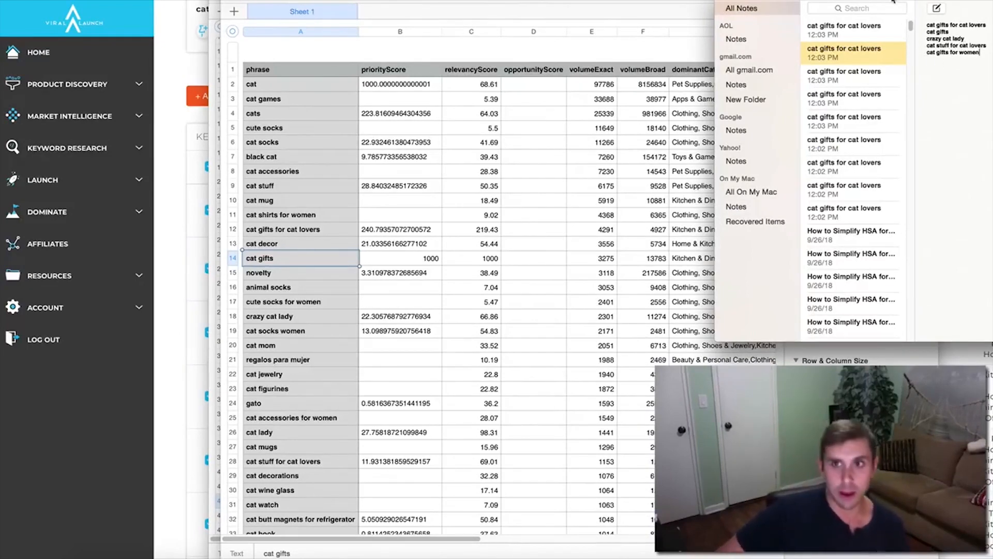
left_click_drag(883, 2, 625, 35)
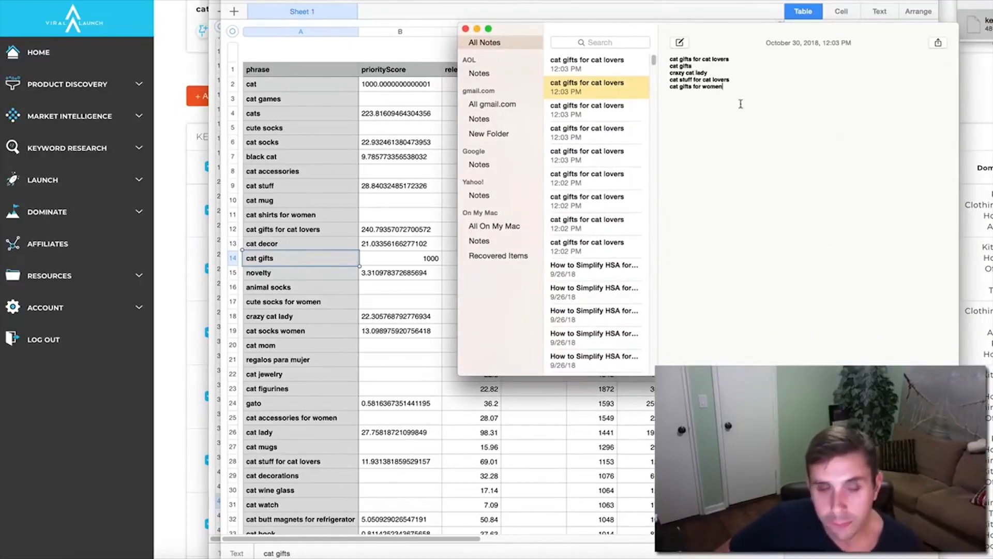
- Return to the browser and open PPC Entourage's Entourage Spotlight Headline Creator page
left_click(183, 54)
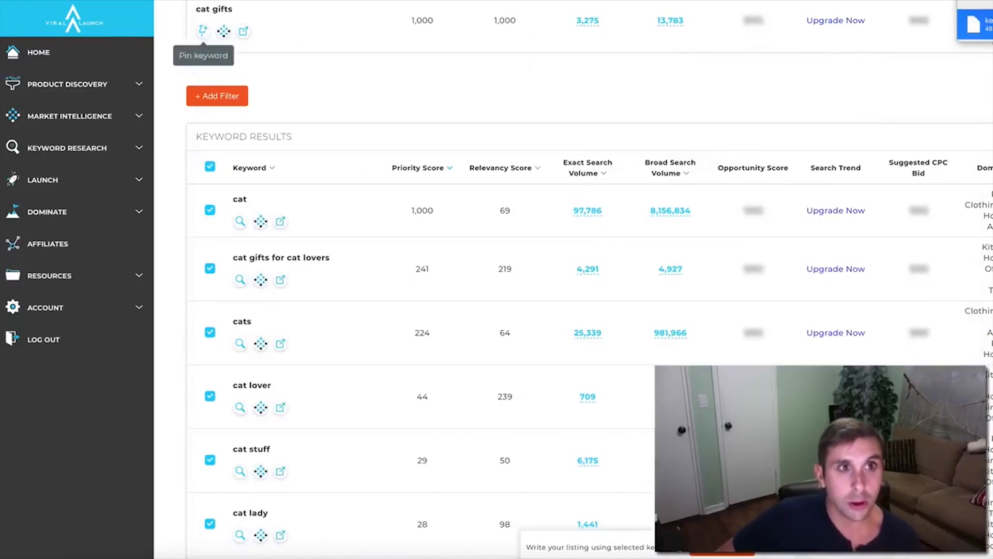
left_click(283, 0)
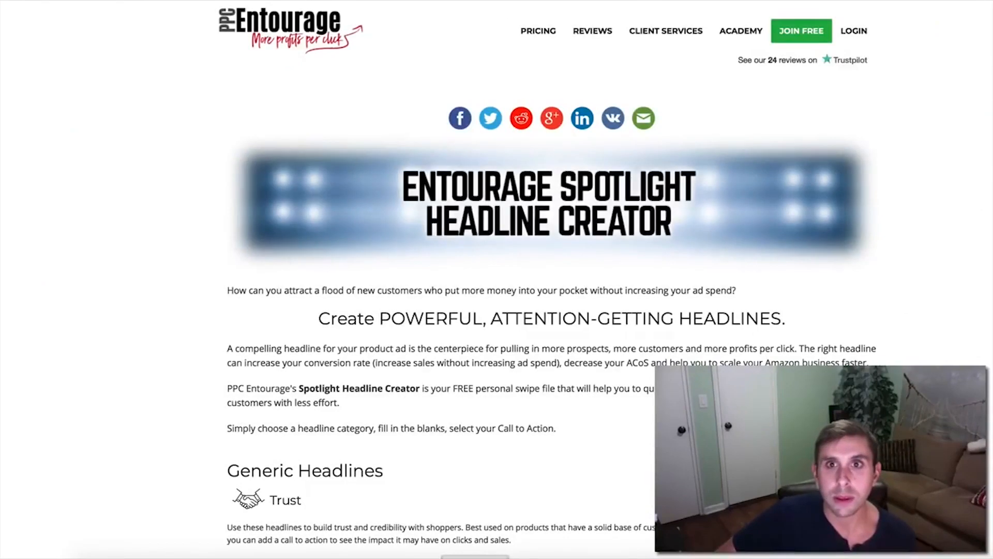
- Review the headline templates down to the Christmas section and highlight the keyword "cat gifts for women" in the Notes list
scroll(548, 310, "down", 20)
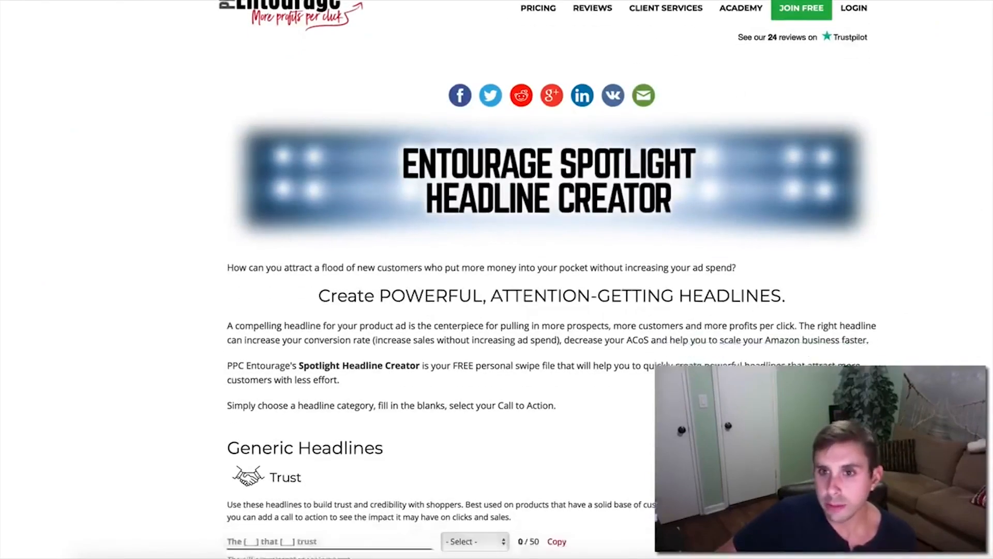
scroll(497, 310, "down", 13)
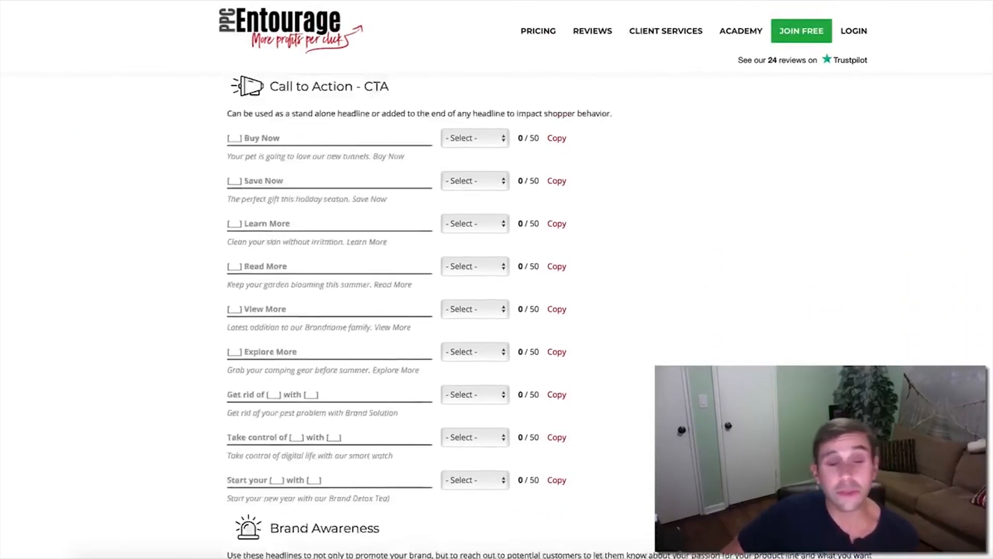
scroll(497, 310, "down", 15)
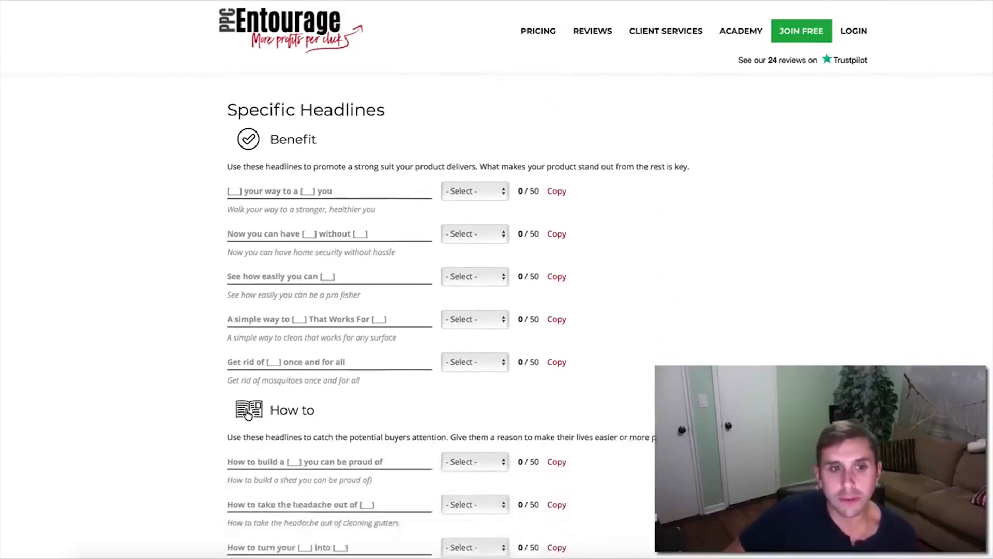
scroll(497, 310, "down", 11)
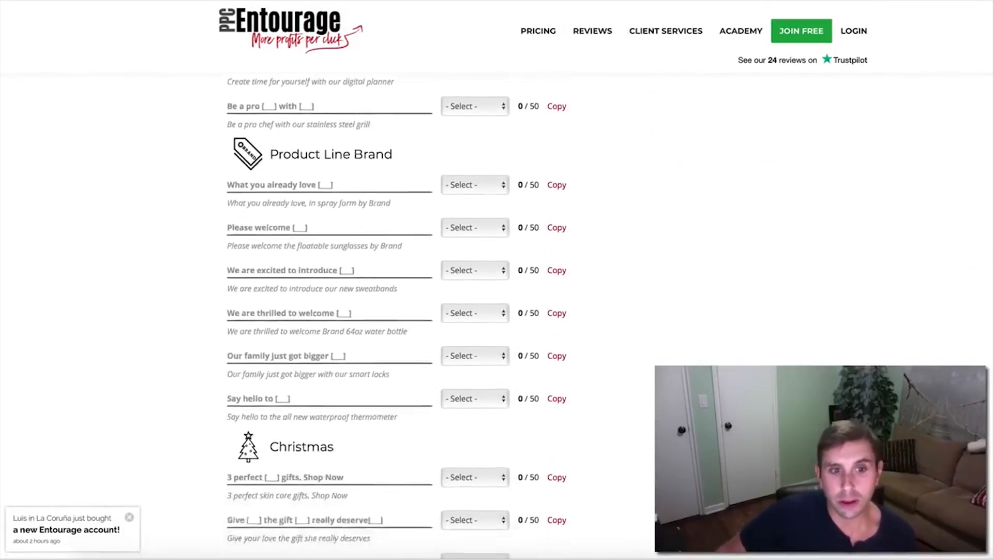
scroll(497, 311, "up", 1)
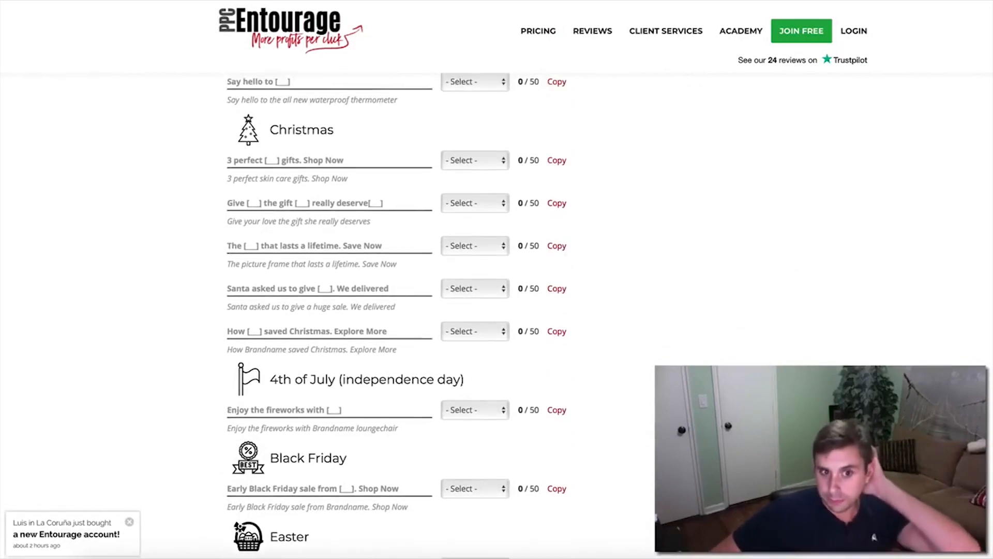
left_click(367, 555)
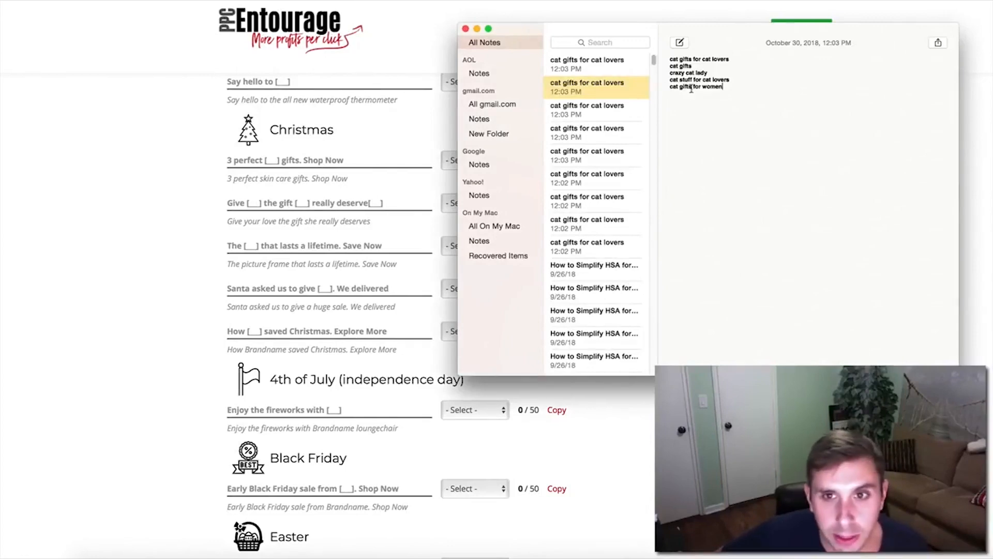
left_click_drag(722, 87, 667, 86)
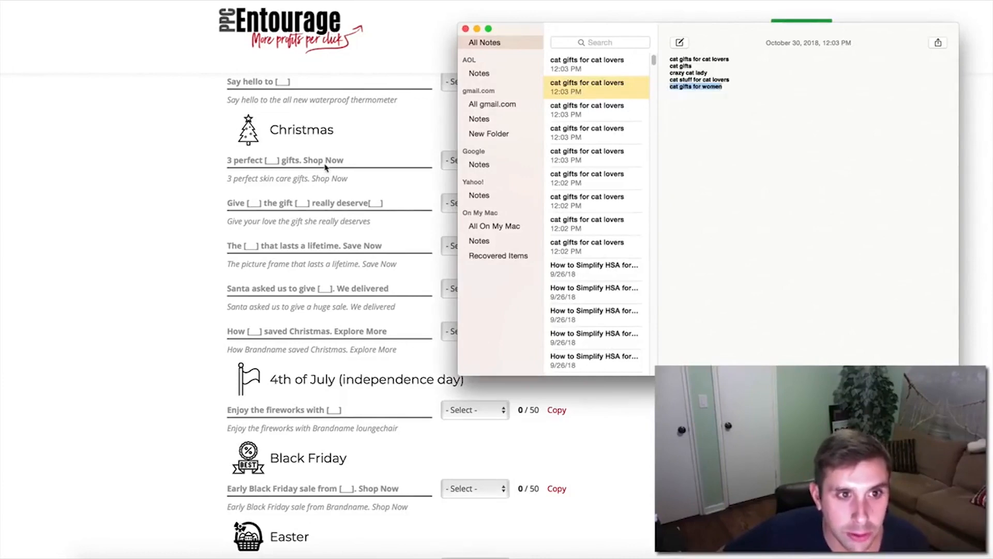
- Fill in the first Christmas headline template as "3 perfect cat gifts for women" and check its call-to-action options without choosing one
left_click(284, 164)
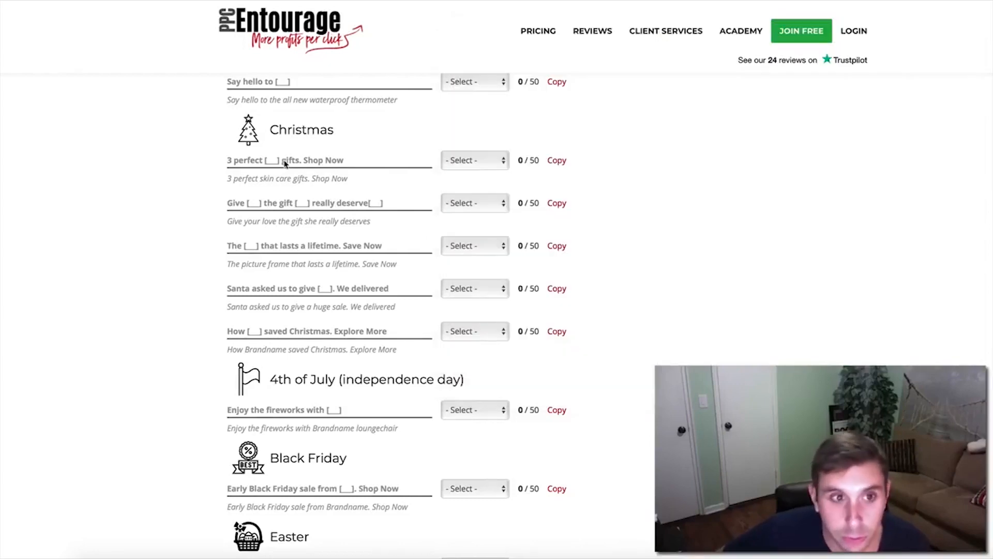
left_click(294, 160)
type("3 ")
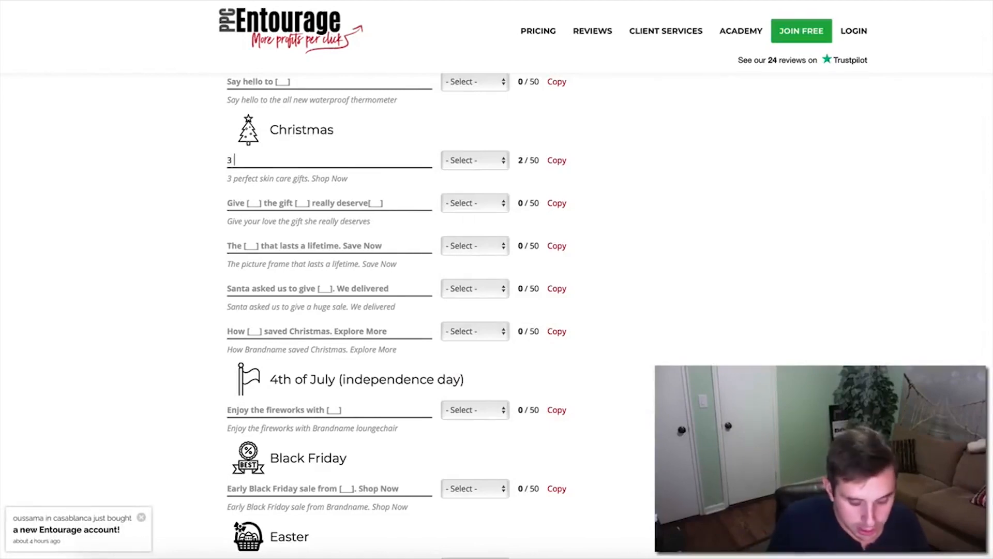
type("perfect cat")
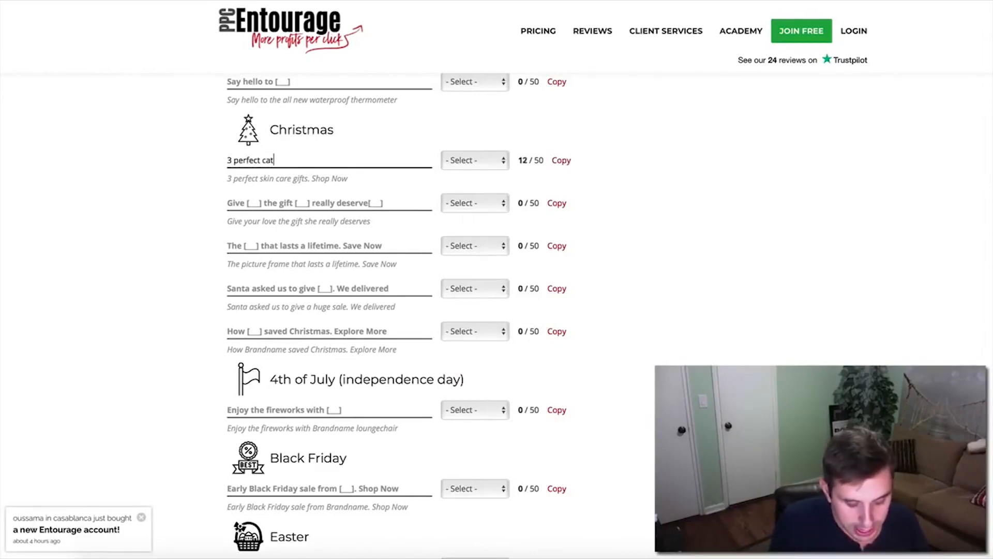
type(" gifts for women")
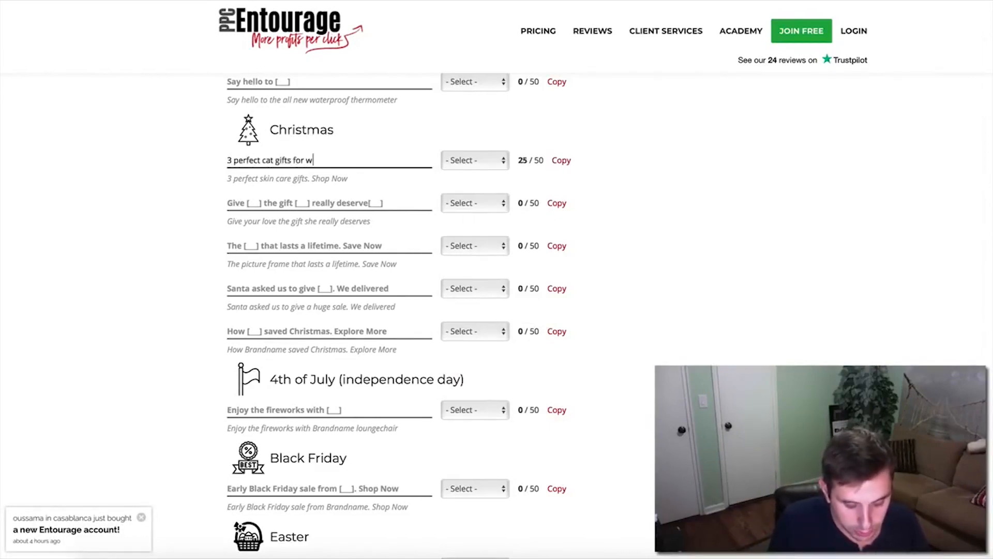
left_click(460, 161)
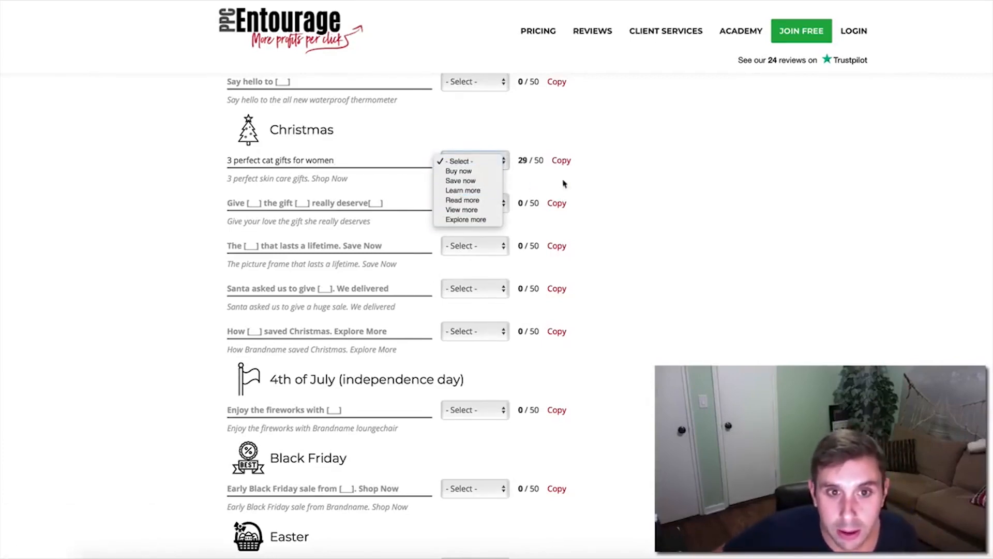
left_click(618, 180)
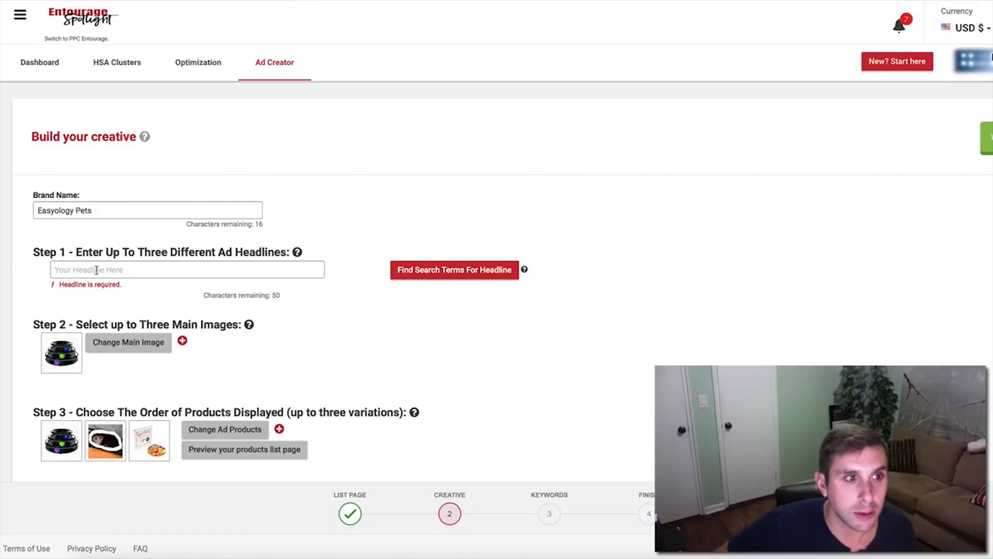
- Enter "3 perfect cat gifts for women" as the ad headline in Entourage Spotlight and open the entry for an additional headline
left_click(104, 269)
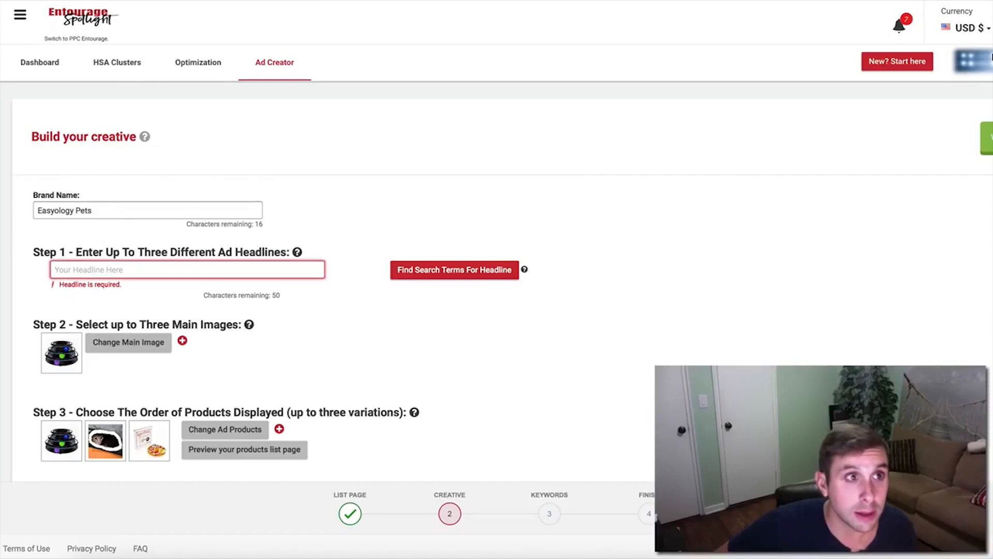
left_click(78, 1)
left_click(96, 22)
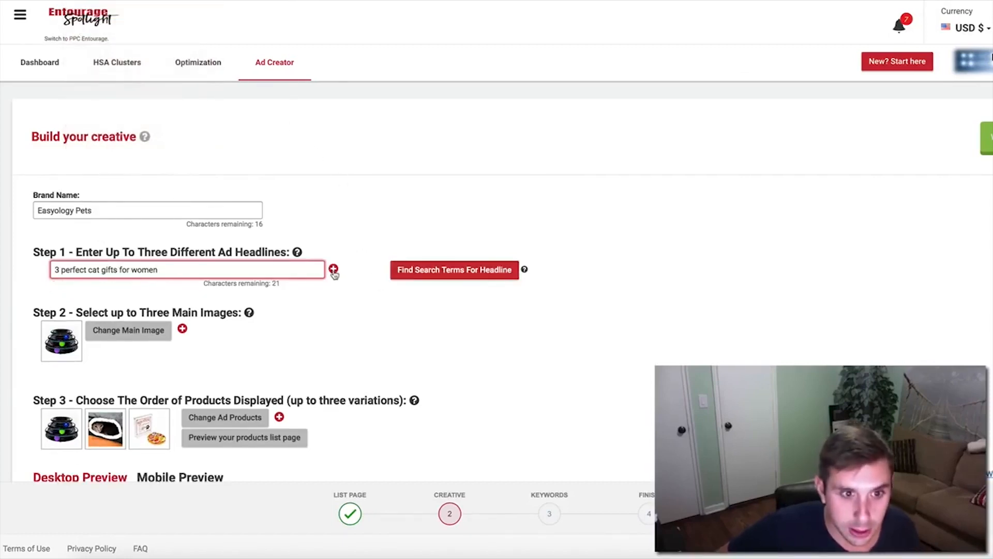
left_click(333, 269)
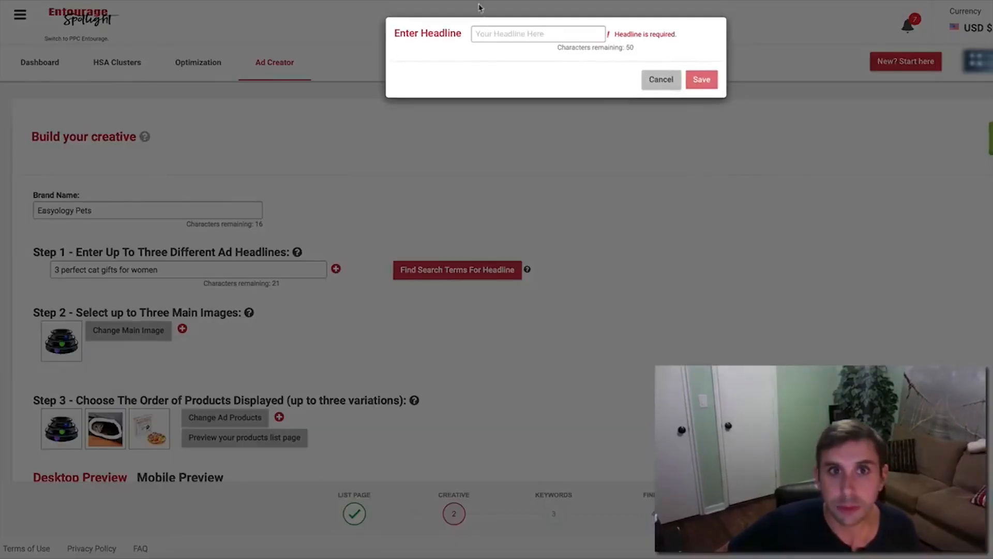
- Return to the Headline Creator and set "cat gifts for women" apart from the other keywords in Notes with two blank lines
left_click(472, 1)
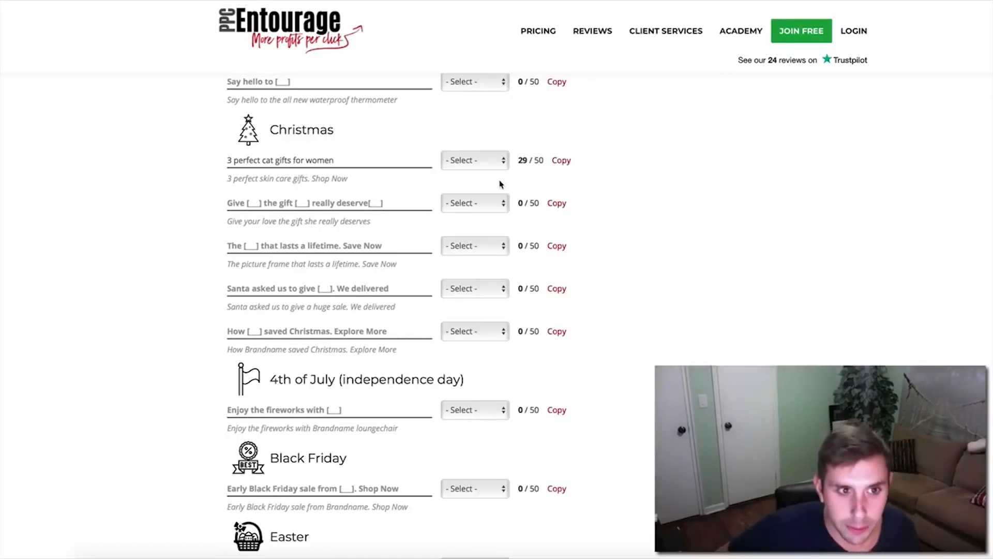
left_click(366, 554)
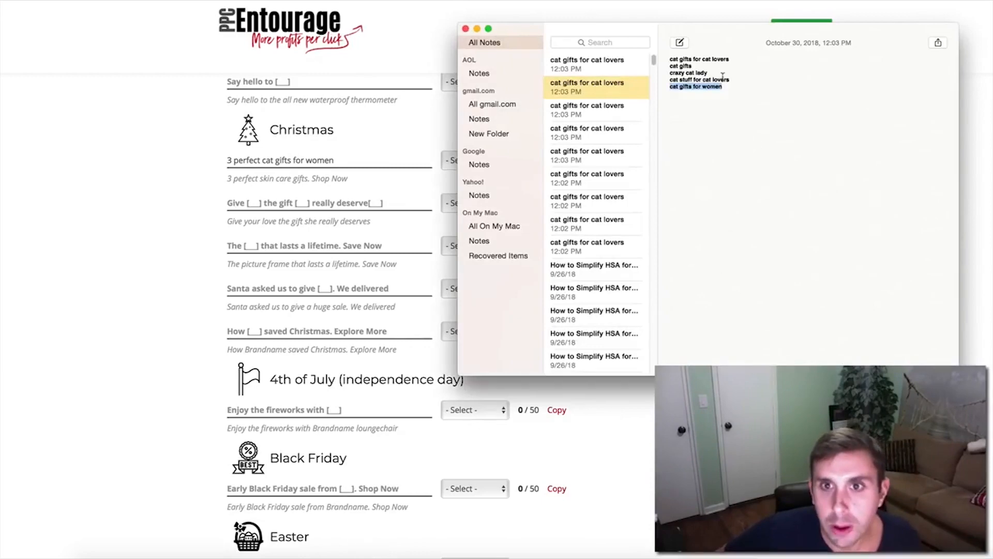
left_click(739, 80)
key("Return")
key("Return")
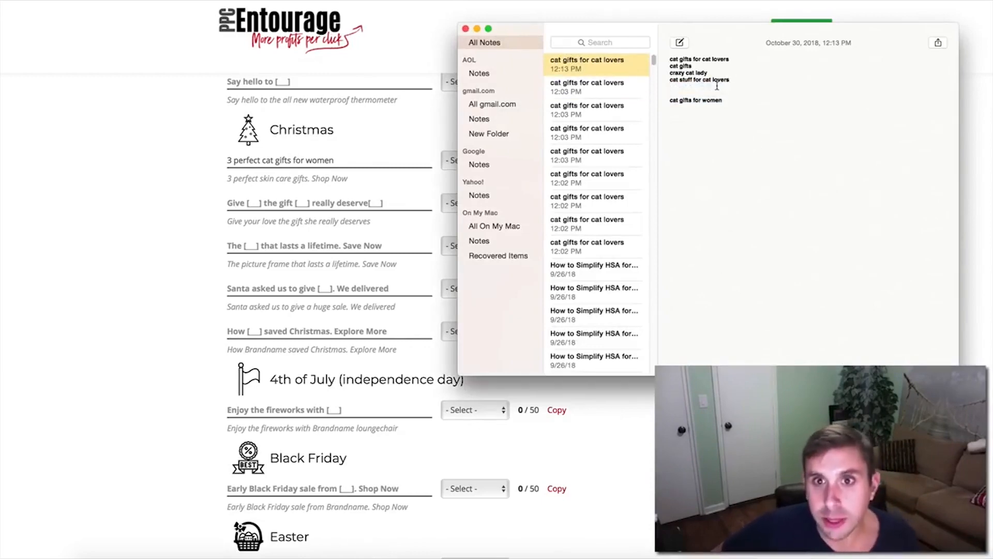
- Highlight "cat gifts for cat lovers" in Notes and compare the keyword list with the Christmas headline templates
triple_click(683, 58)
left_click(717, 65)
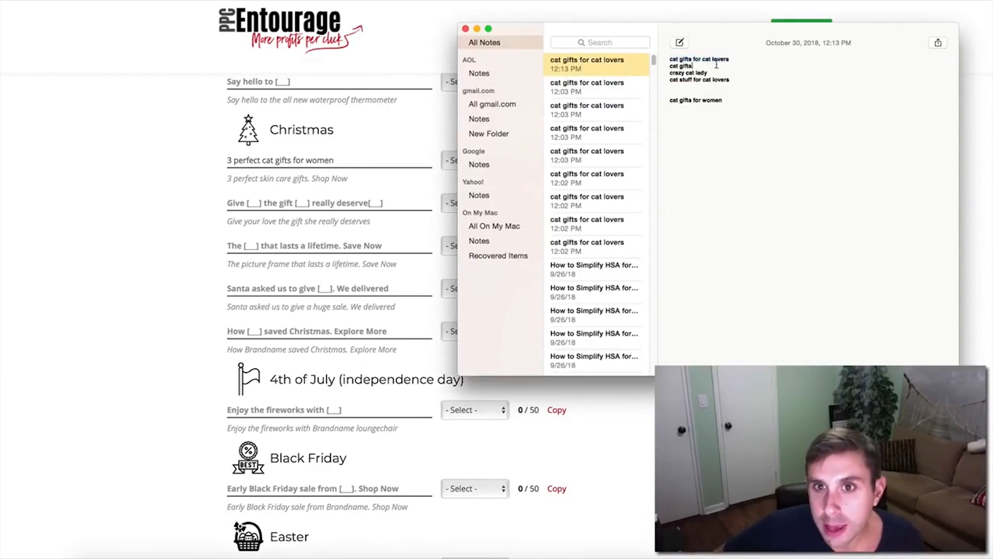
left_click_drag(733, 58, 664, 60)
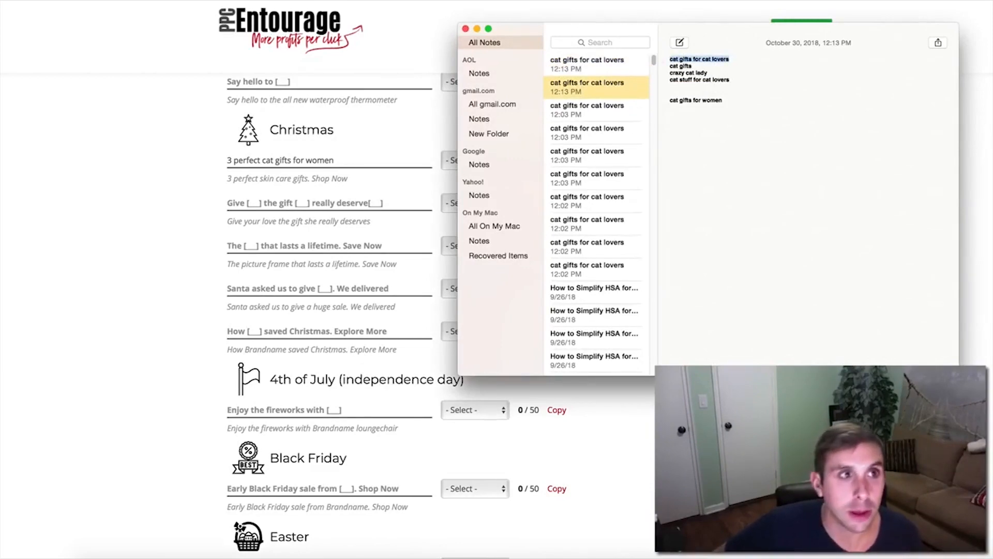
left_click(78, 0)
left_click(89, 10)
left_click(96, 122)
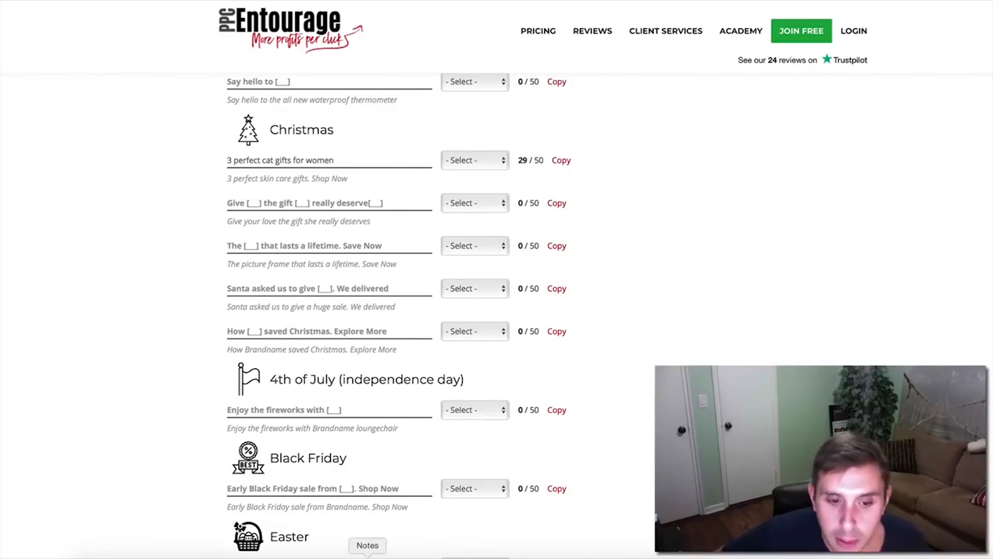
left_click(367, 555)
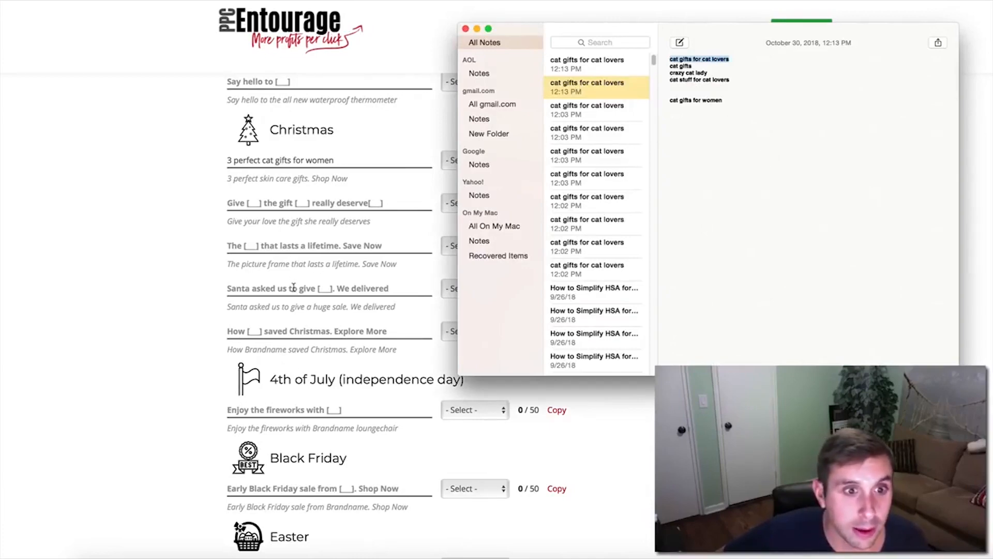
- Fill in the second Christmas headline template as "Give the crazy cat lady the gift she really wants"
left_click(263, 204)
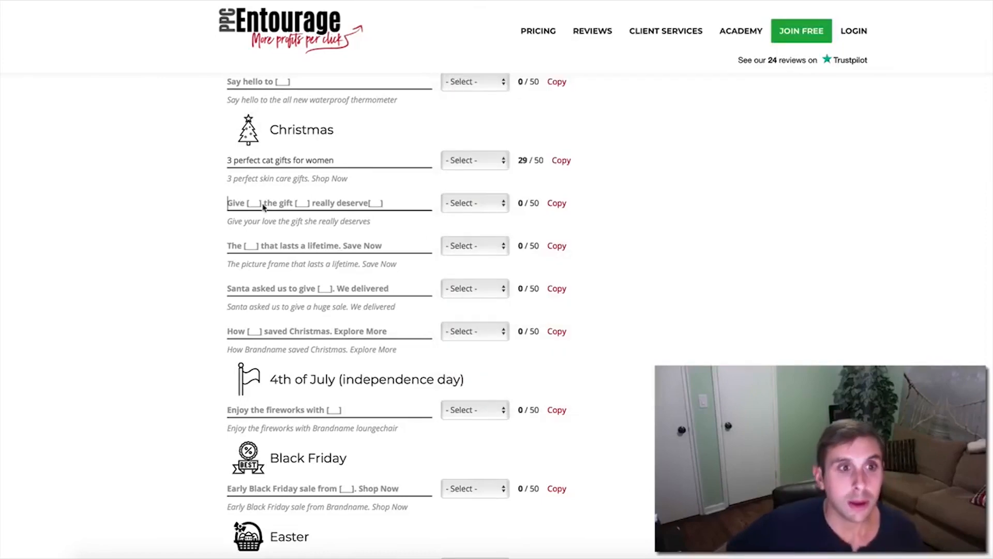
type("Give")
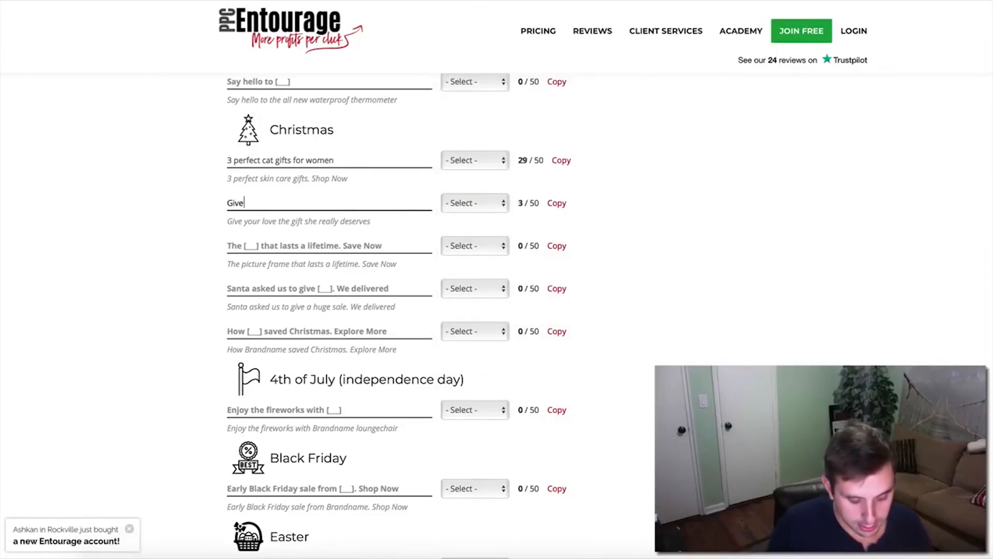
type(" the crazy ")
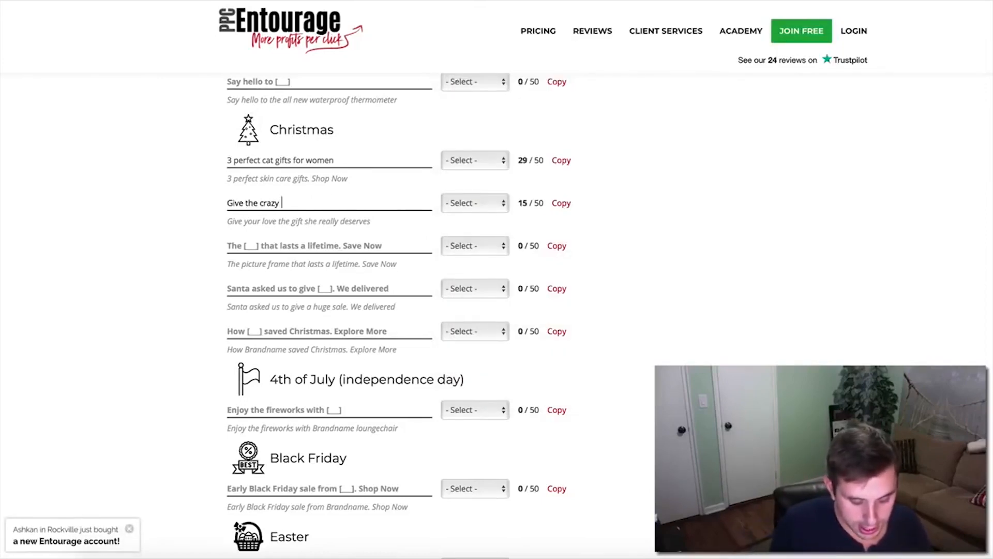
type("cat lady")
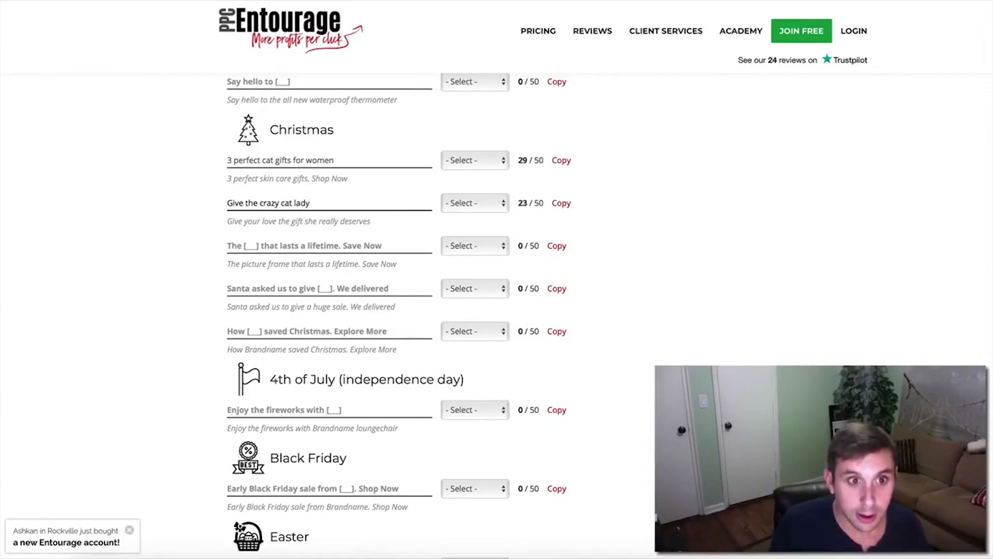
type(" the gi")
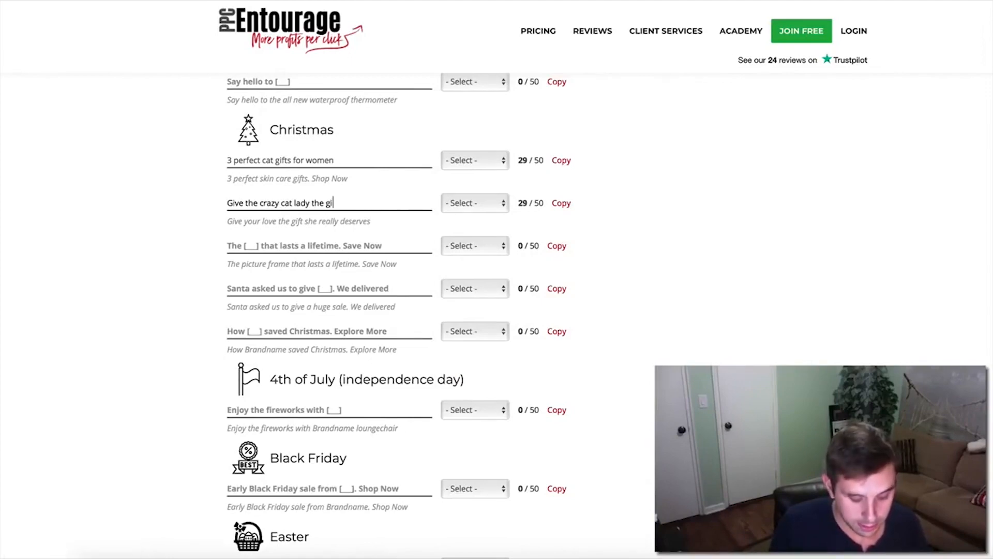
type("ft she reallty")
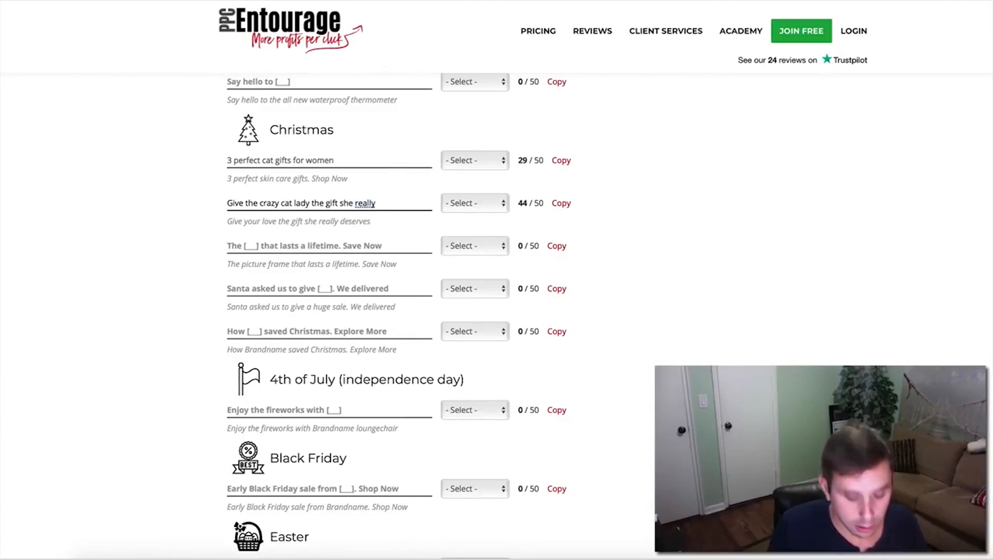
type(" wants")
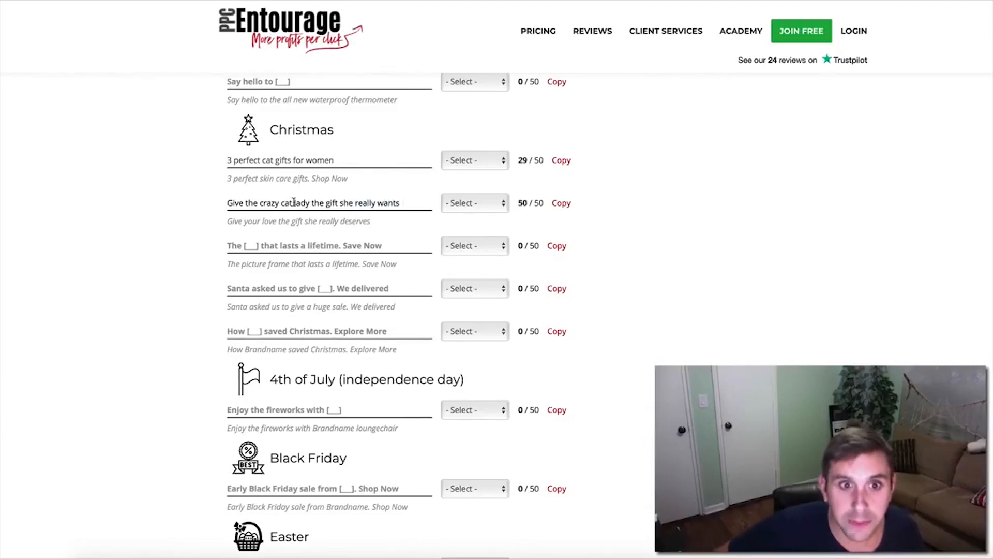
- Copy the "Give the crazy cat lady the gift she really wants" headline into the ad creator and save it as an additional headline
triple_click(309, 203)
right_click(310, 203)
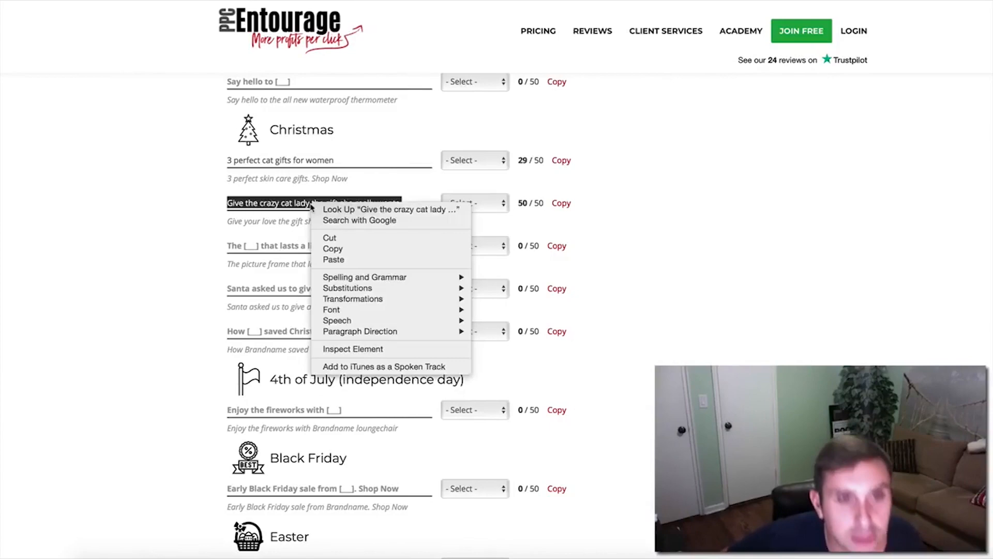
left_click(355, 250)
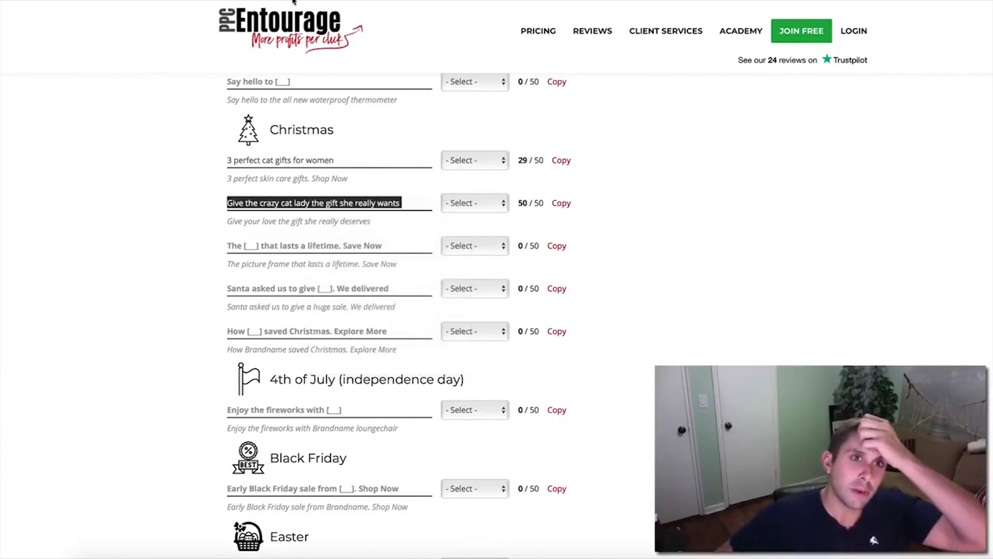
left_click(294, 1)
left_click(509, 33)
right_click(512, 30)
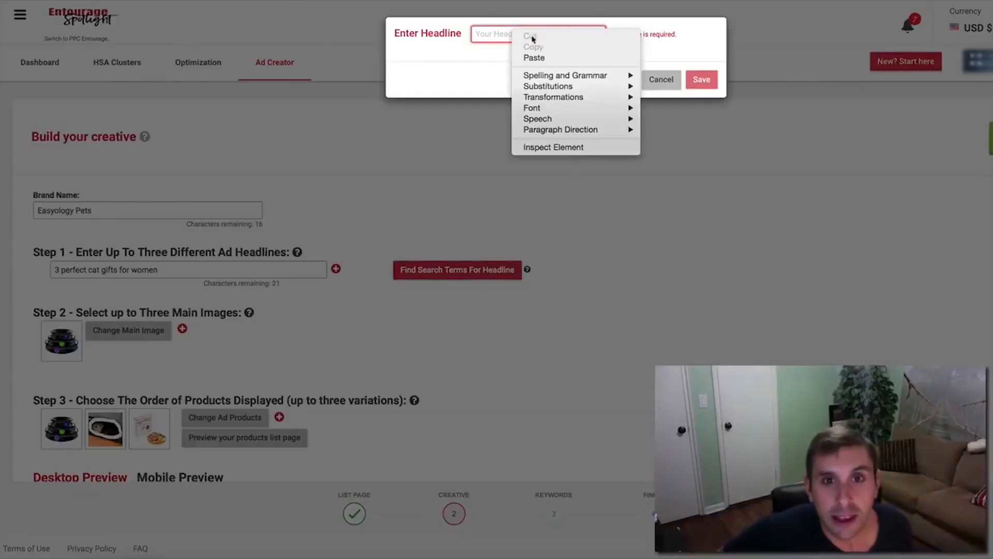
left_click(534, 57)
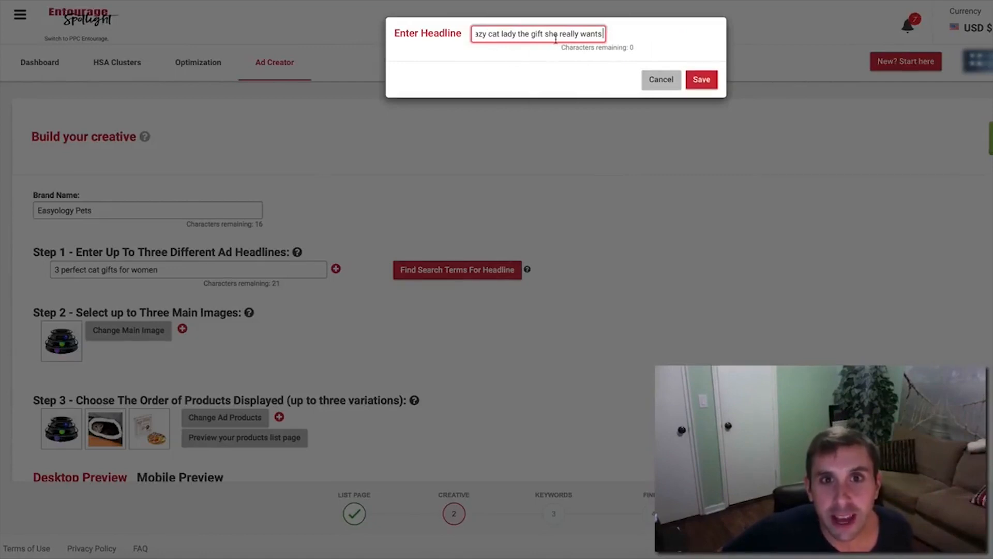
left_click(704, 82)
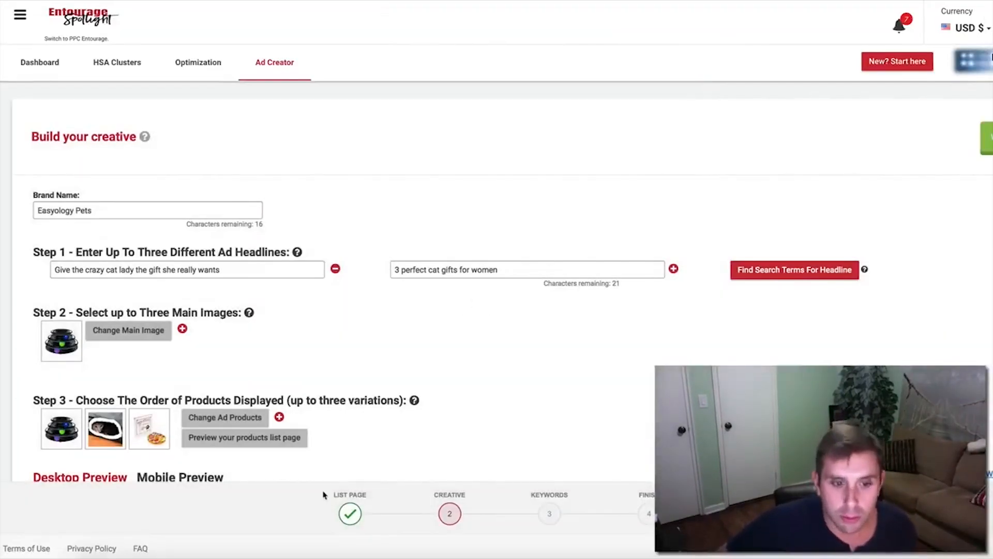
- Copy the keyword "cat gifts" from the keyword list in Notes
left_click(367, 556)
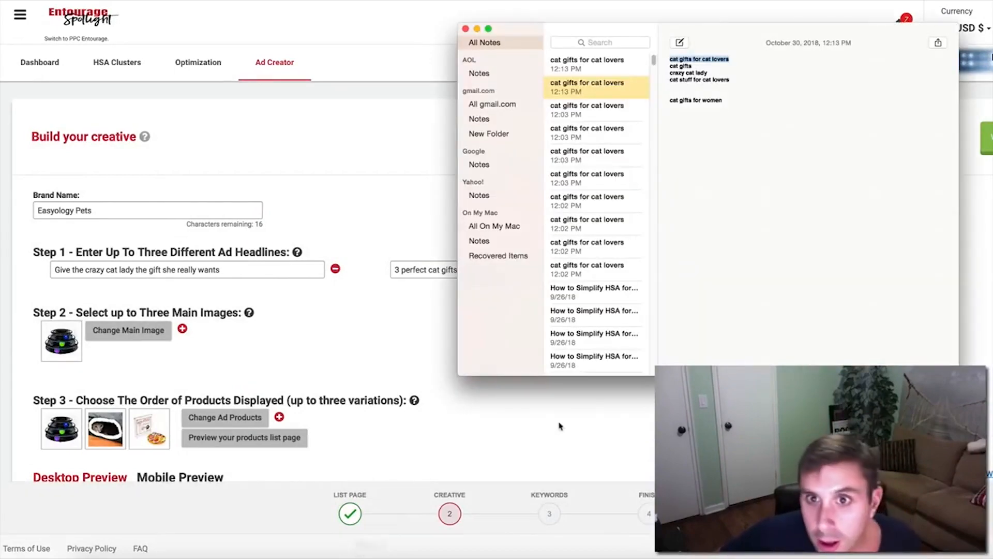
left_click_drag(697, 66, 669, 66)
right_click(690, 65)
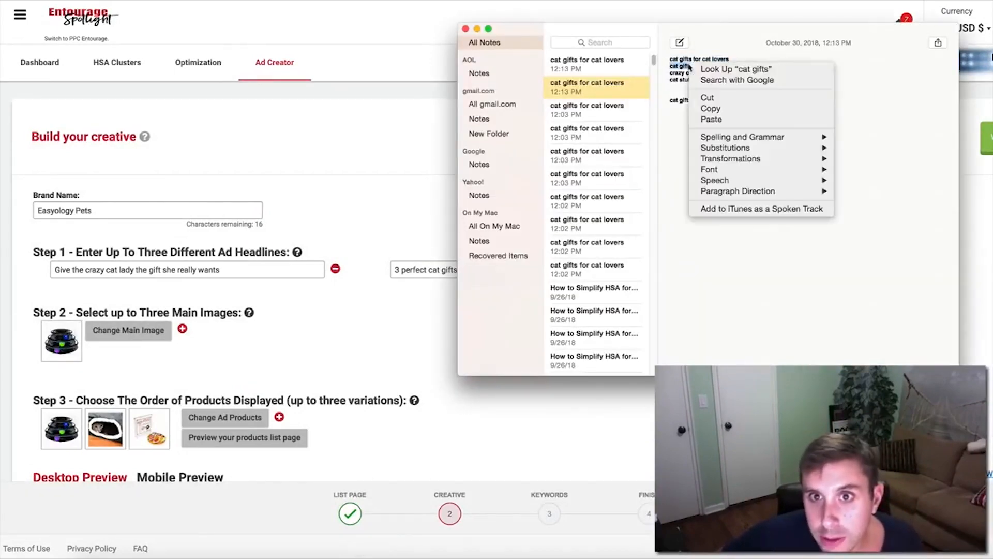
left_click(710, 109)
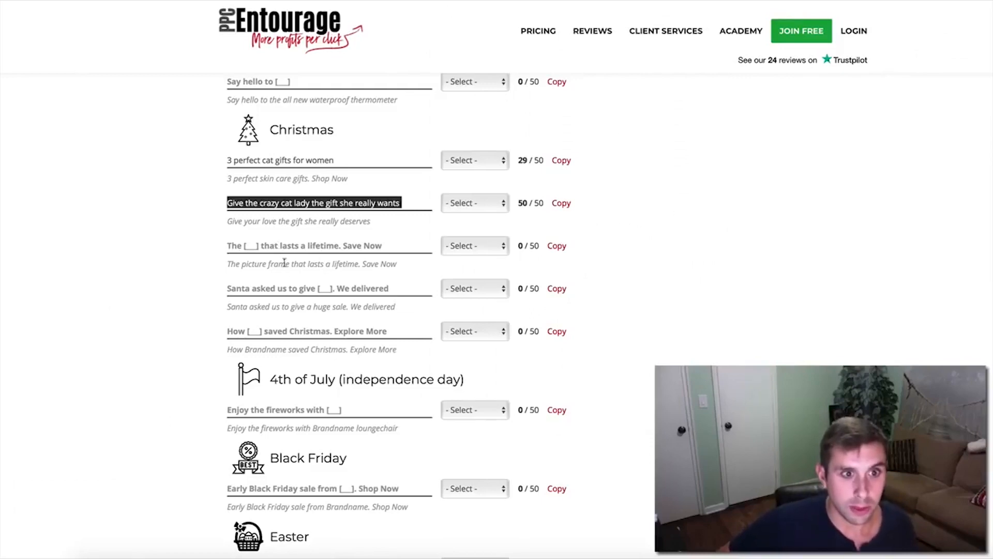
- In the Headline Creator, fill in the Christmas Santa template as "Santa asked us to give amazing cat gifts this year"
left_click(297, 291)
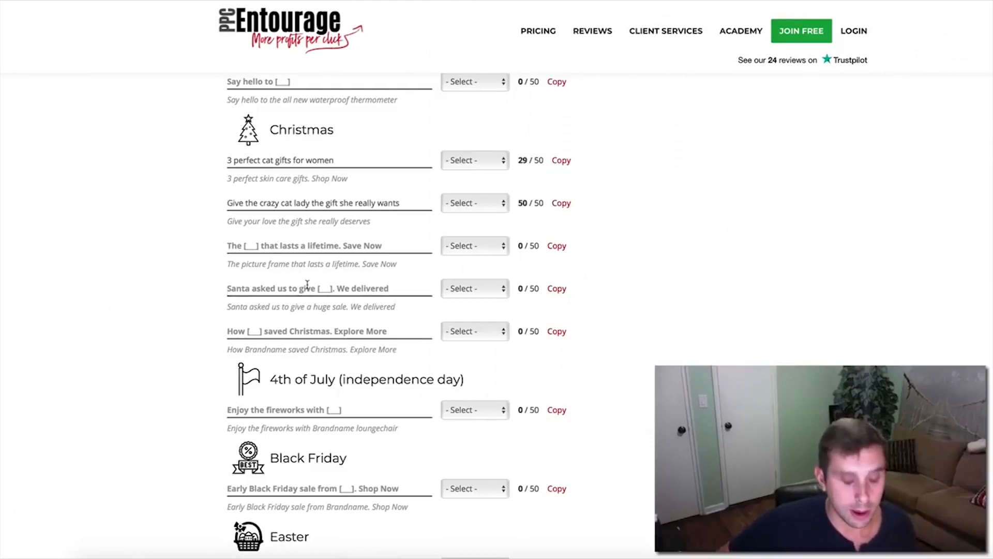
type("Santa")
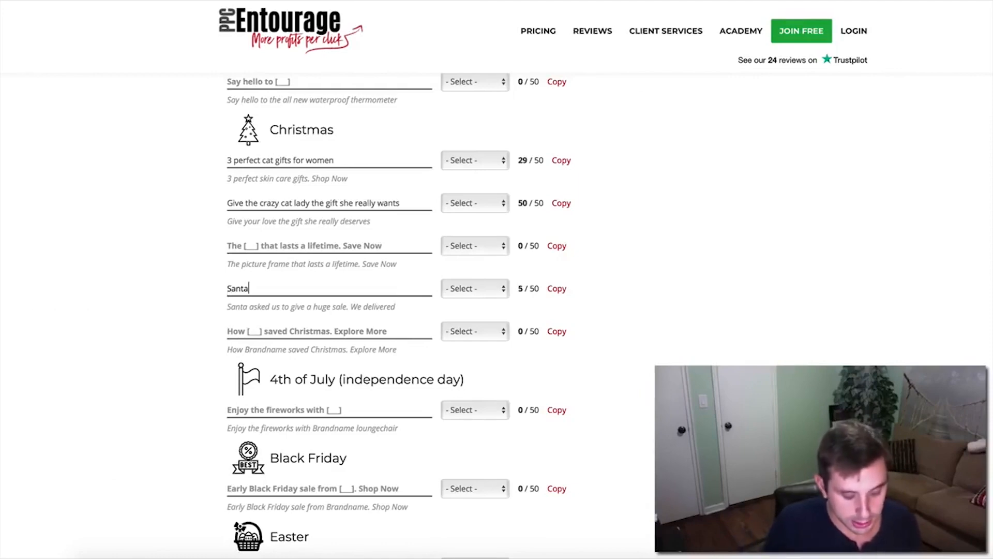
type(" asked us to giv")
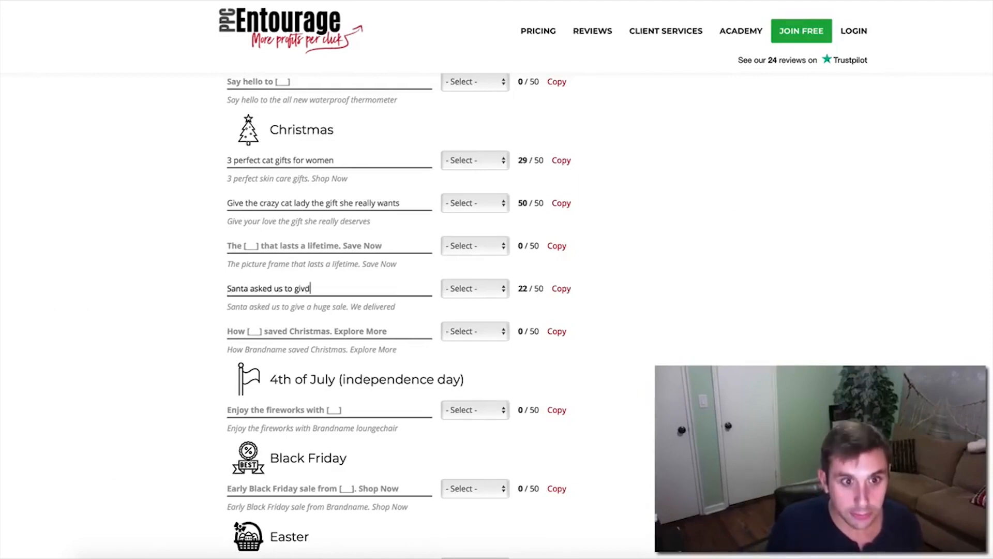
type("e")
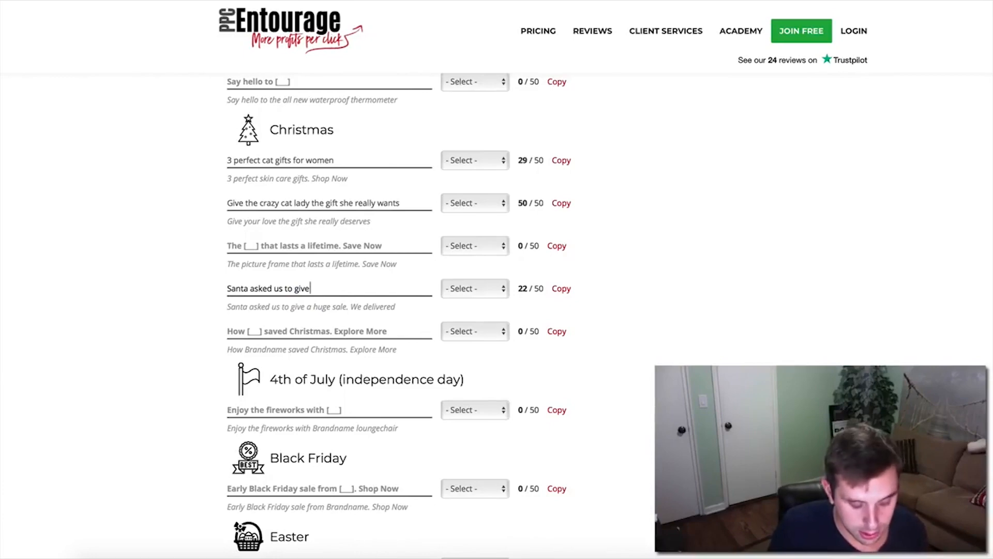
type(" amazing cat")
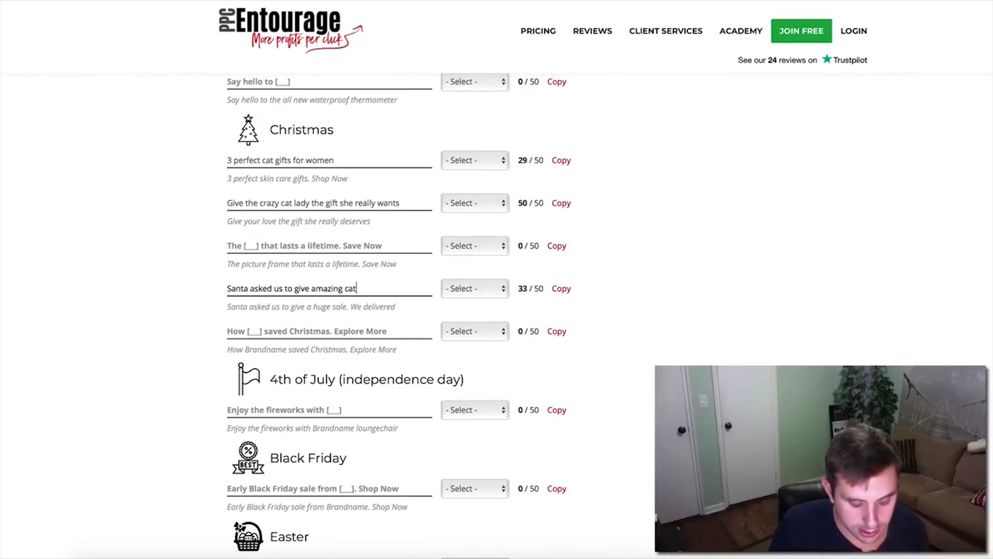
type(" go")
key("BackSpace")
type("if")
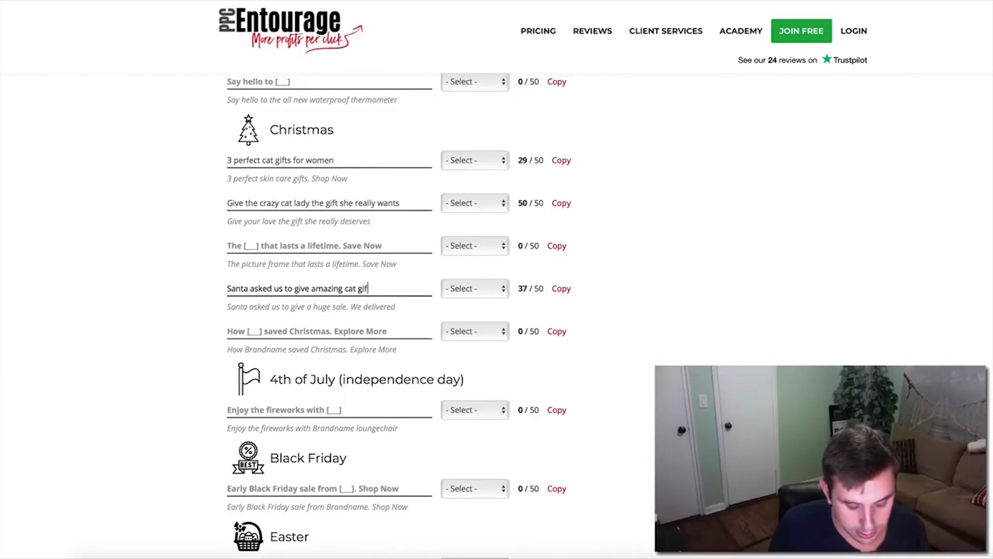
type("ts this year")
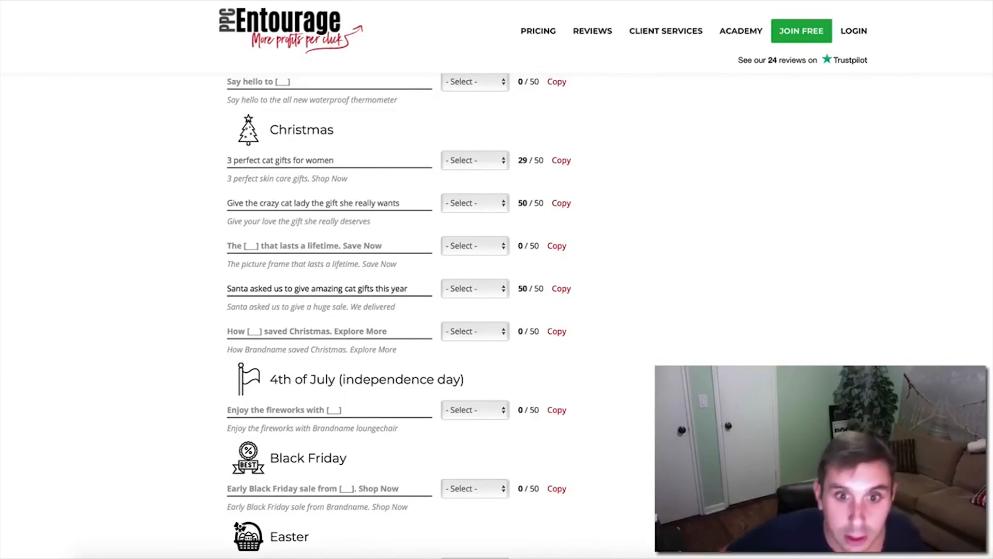
- Copy the "Santa asked us to give amazing cat gifts this year" headline into the ad creator as another headline and review the suggested headline search terms
double_click(312, 288)
triple_click(313, 287)
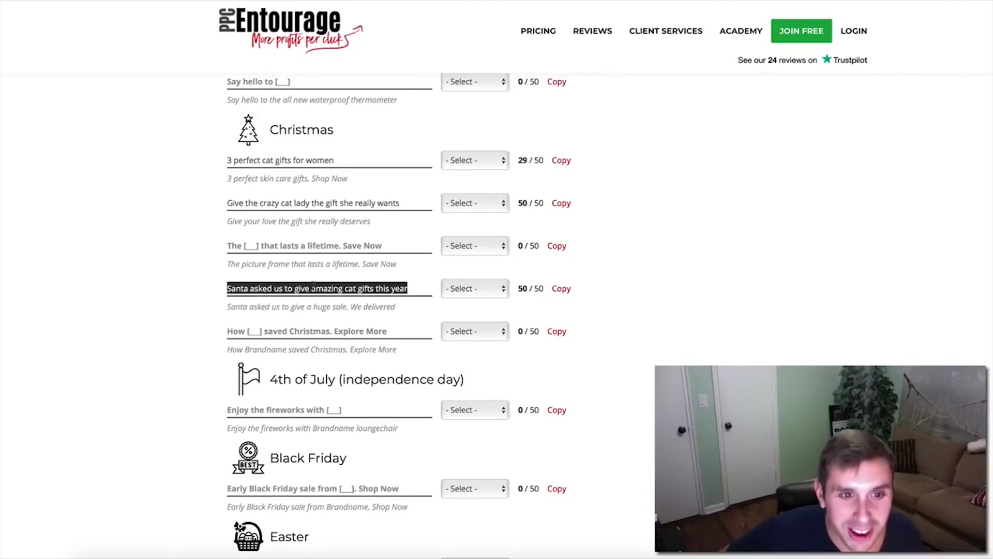
right_click(313, 288)
left_click(377, 331)
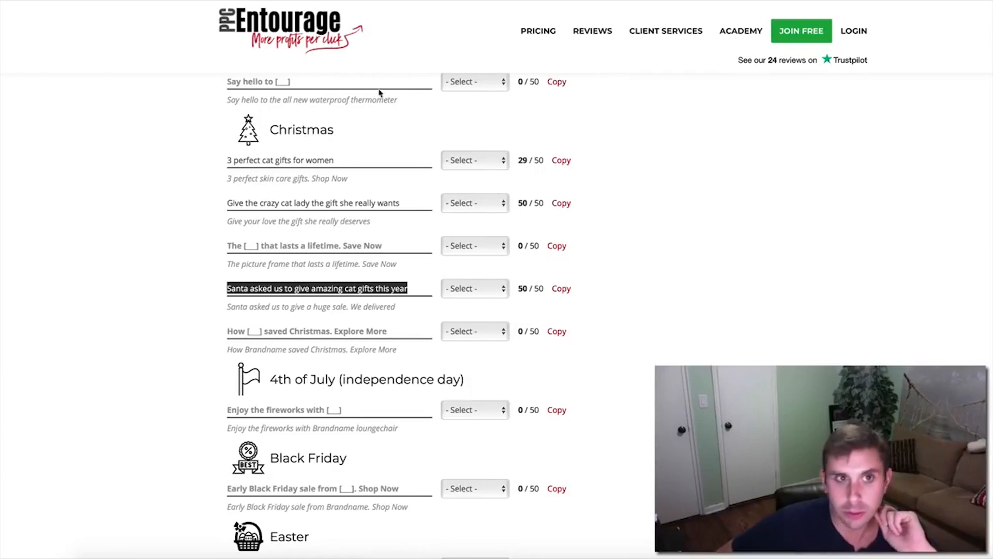
left_click(561, 289)
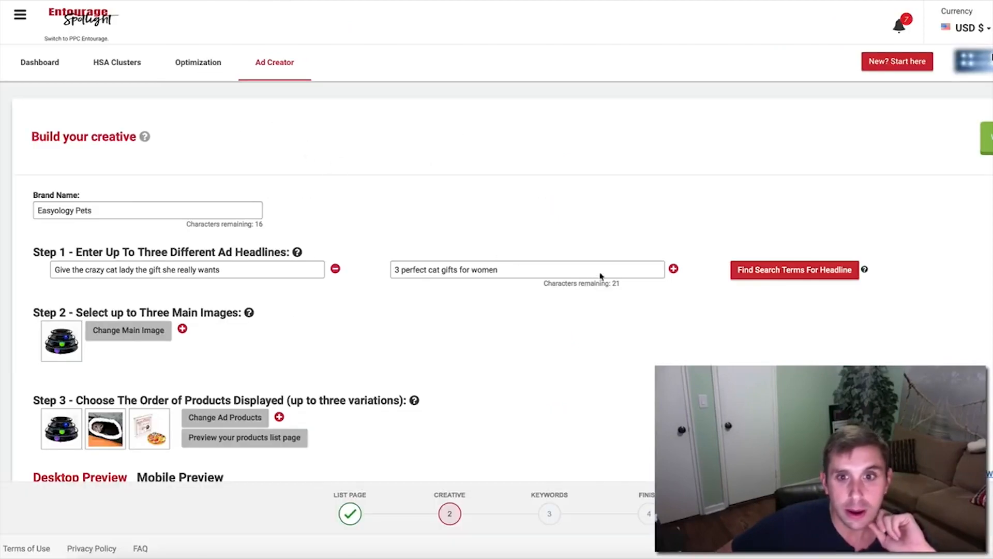
left_click(673, 268)
left_click(505, 35)
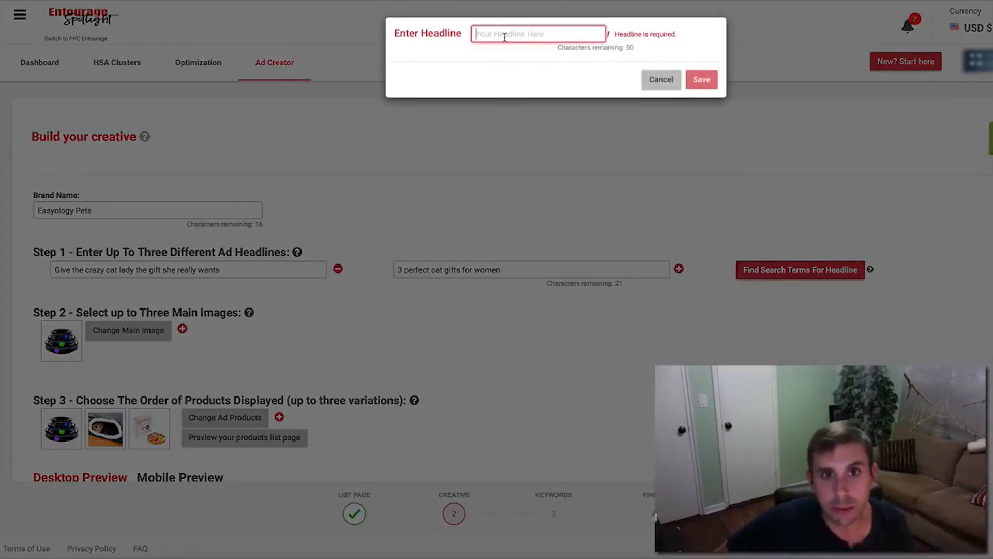
right_click(505, 36)
left_click(702, 79)
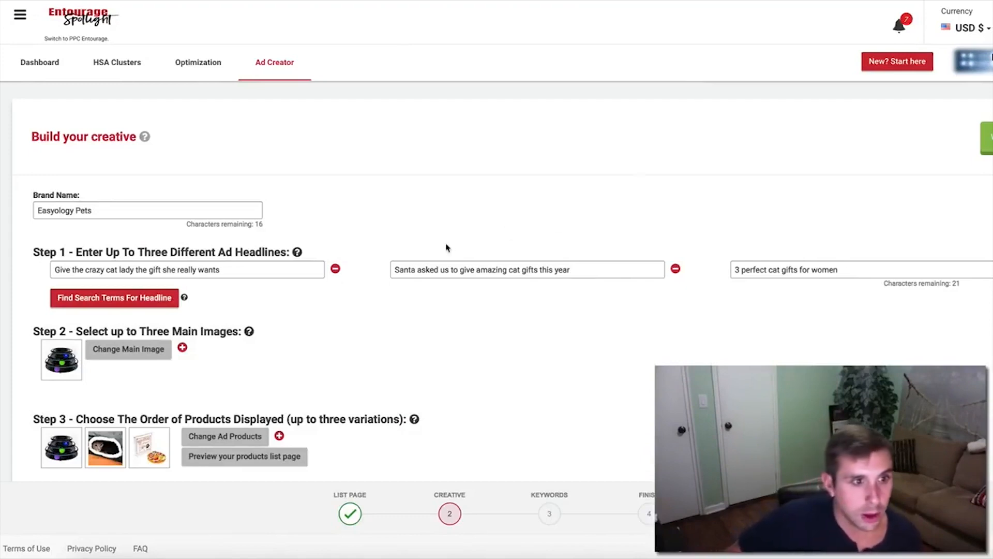
left_click(148, 292)
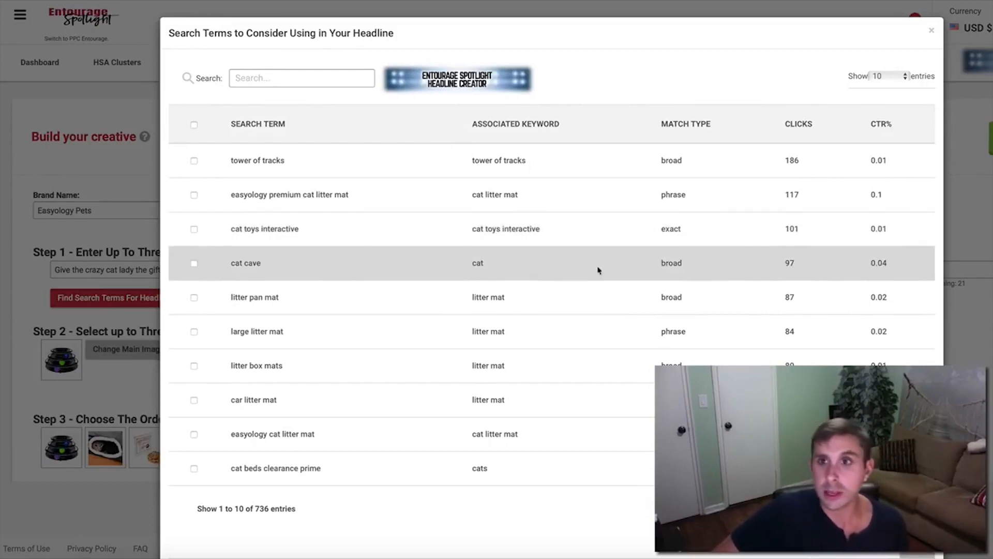
left_click(931, 31)
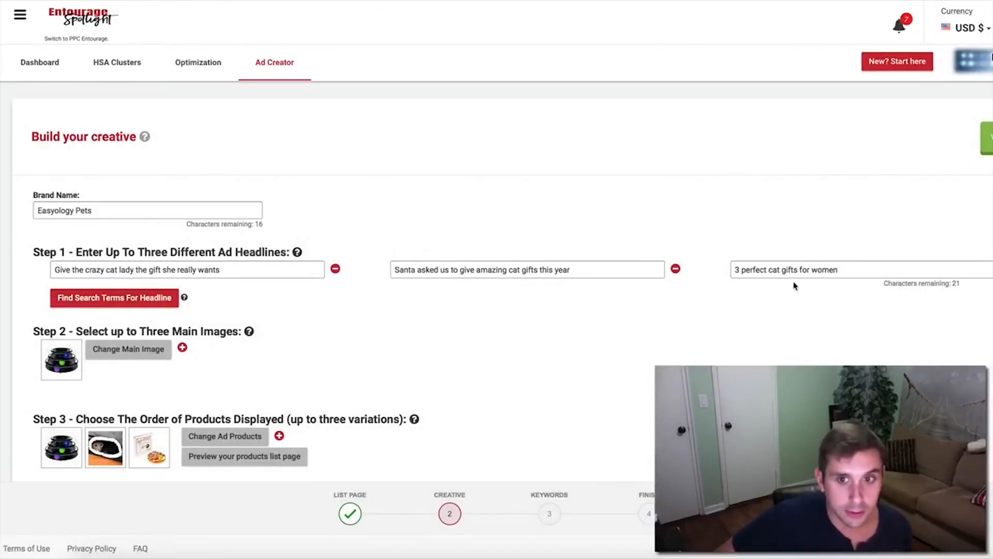
- Upload rollerToy.jpg from all files as an additional main image for the ad
left_click(184, 348)
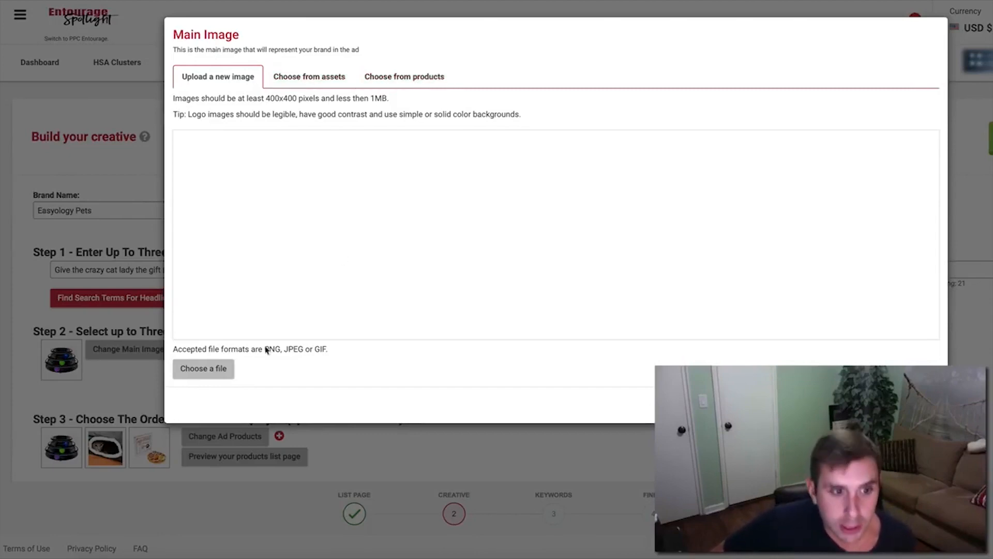
left_click(221, 377)
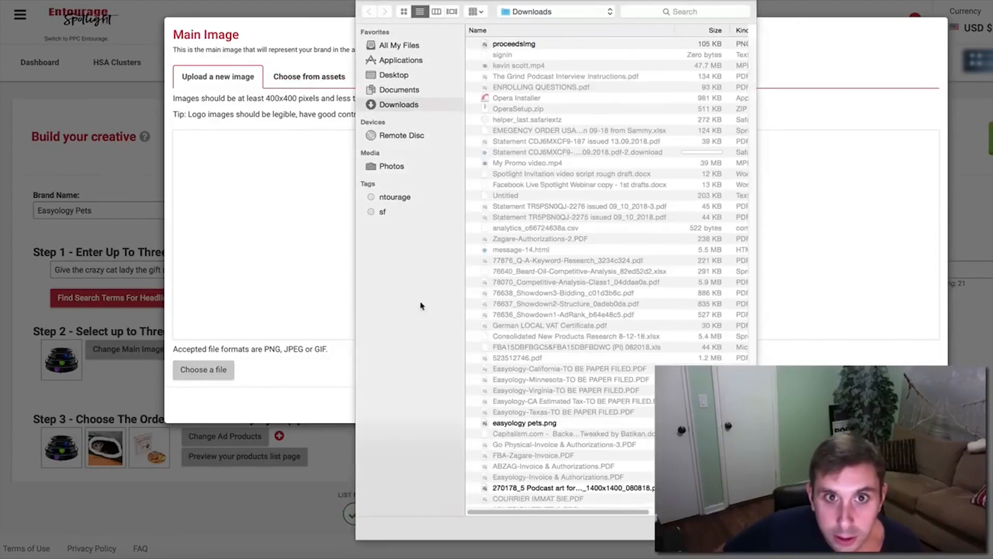
left_click(414, 48)
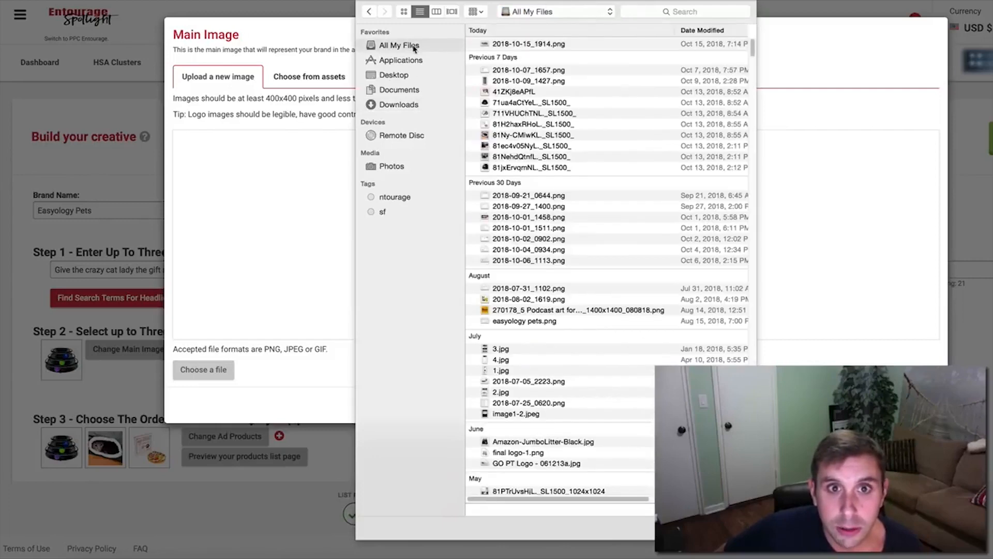
left_click_drag(753, 54, 749, 551)
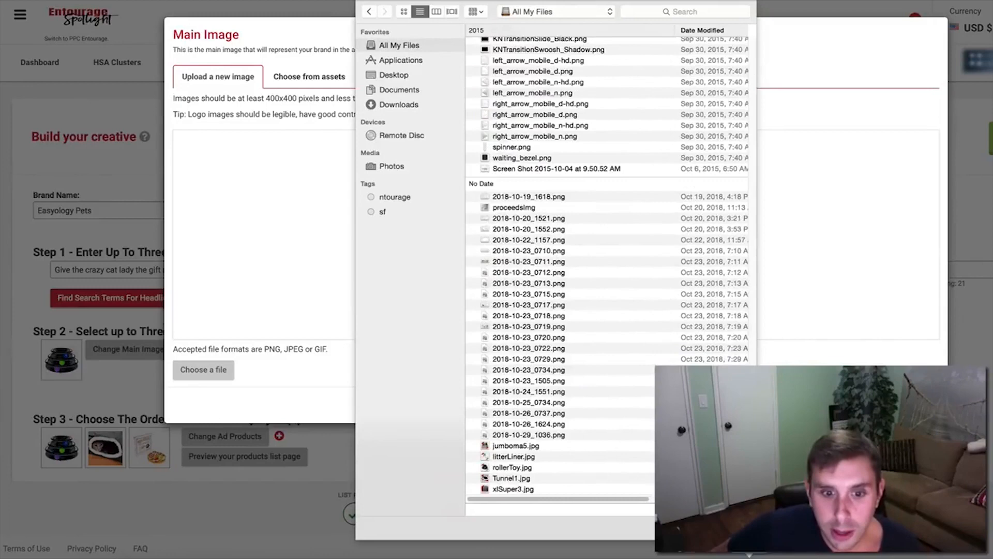
left_click(515, 489)
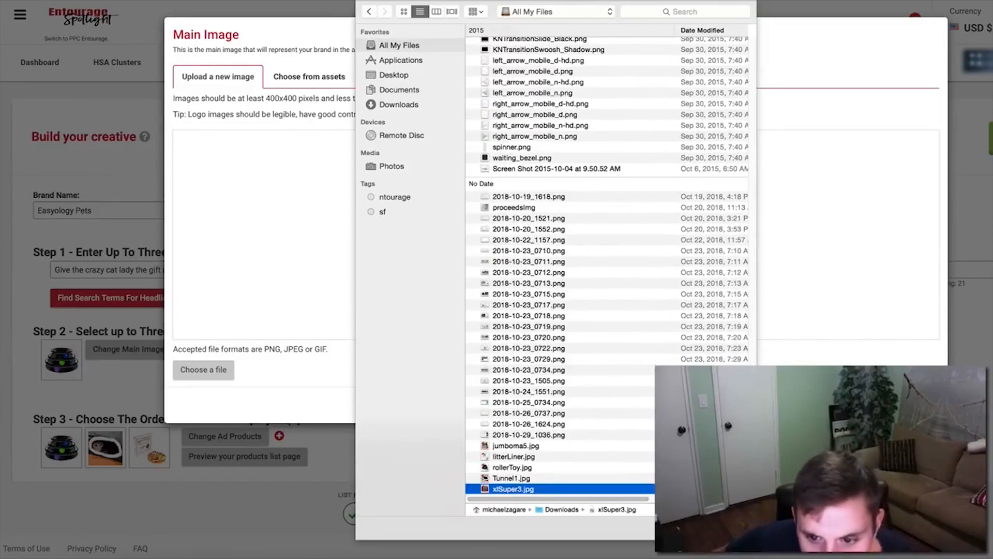
left_click(512, 467)
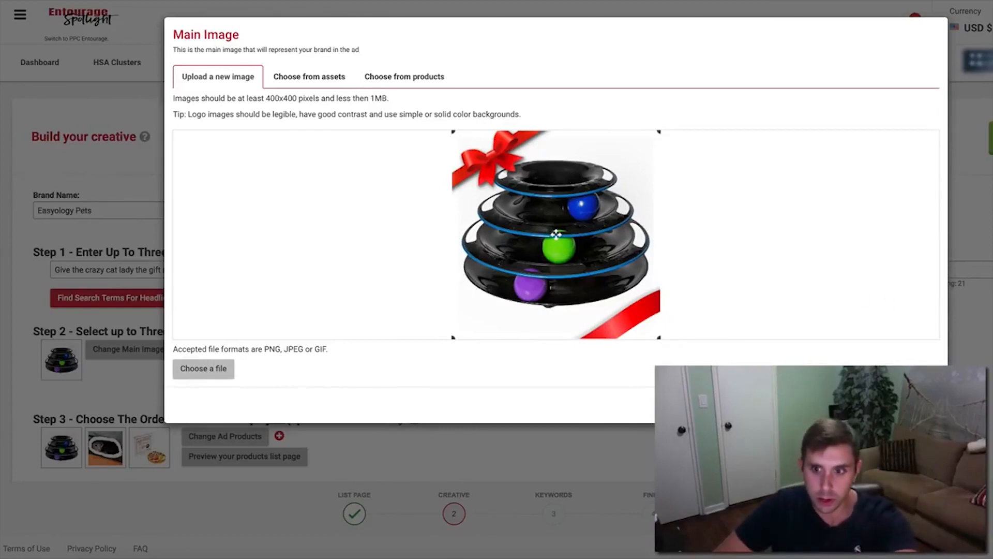
left_click(916, 405)
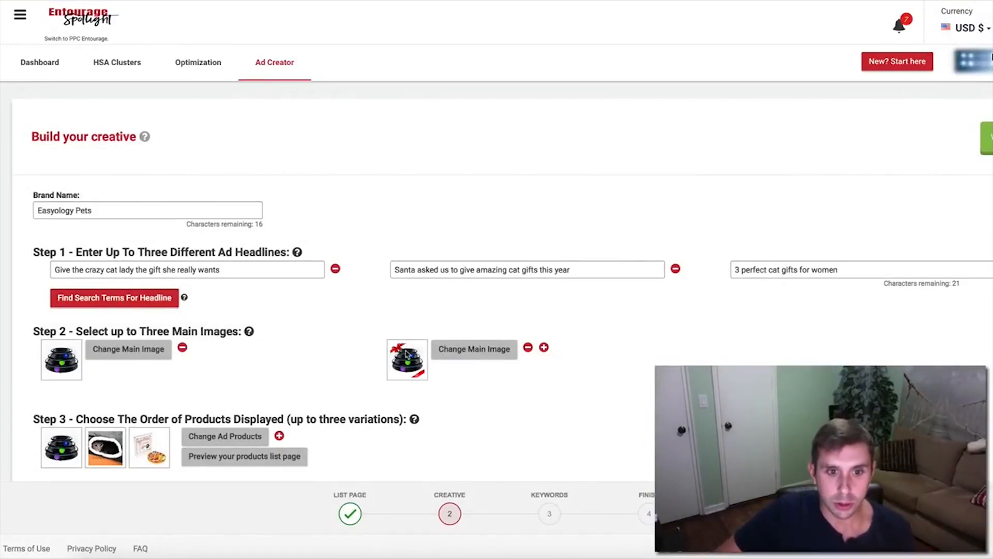
- Replace the first main image with the uploaded file Tunnel1.jpg
left_click(130, 351)
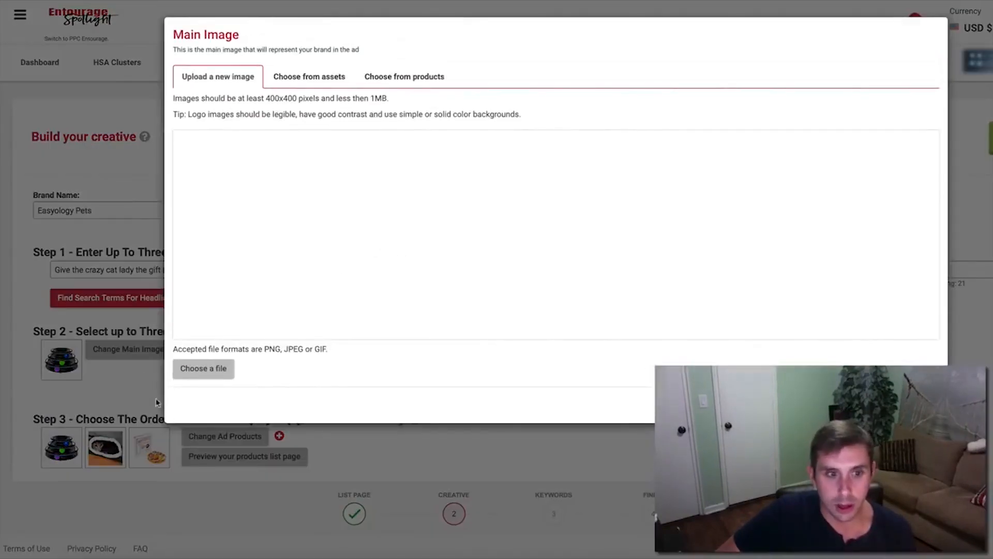
left_click(204, 369)
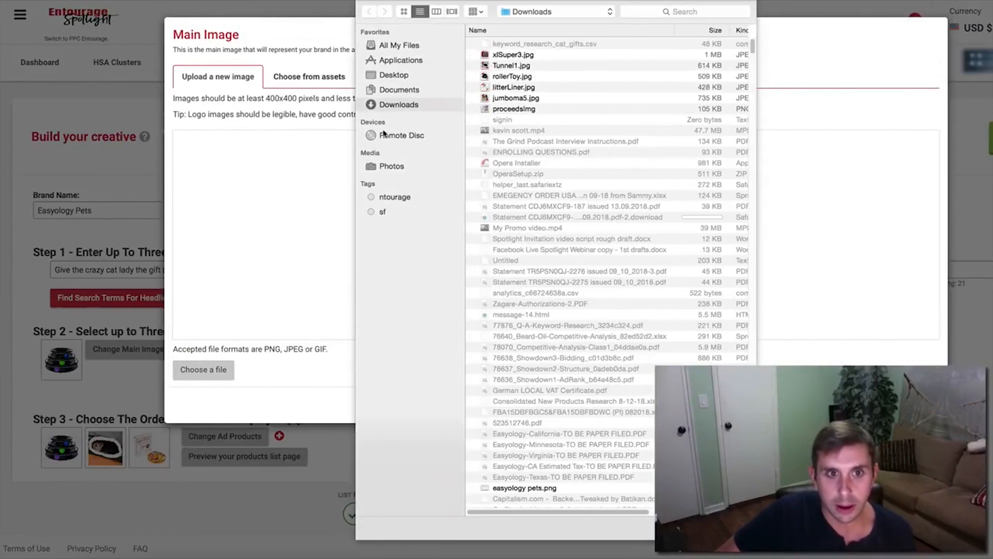
scroll(610, 259, "down", 15)
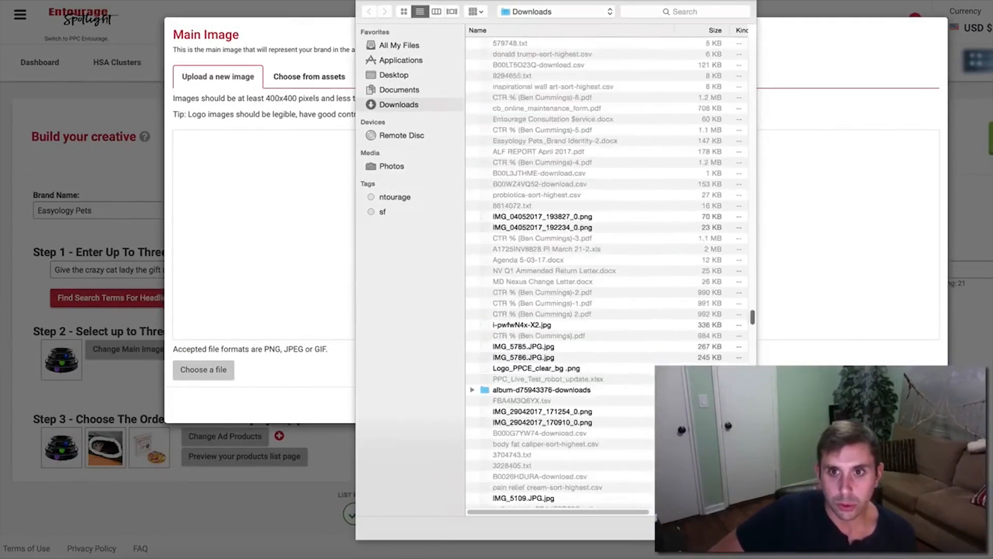
left_click(410, 45)
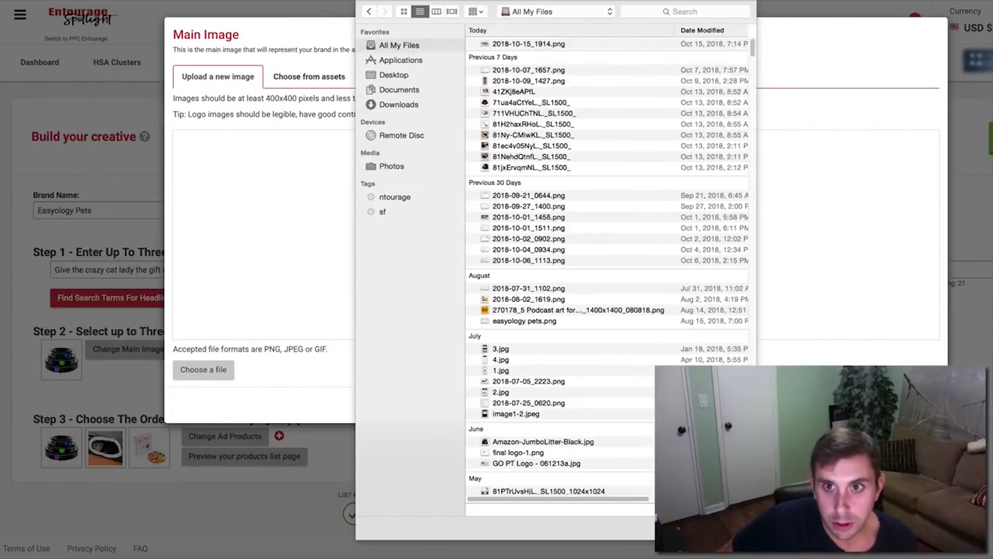
scroll(610, 259, "down", 20)
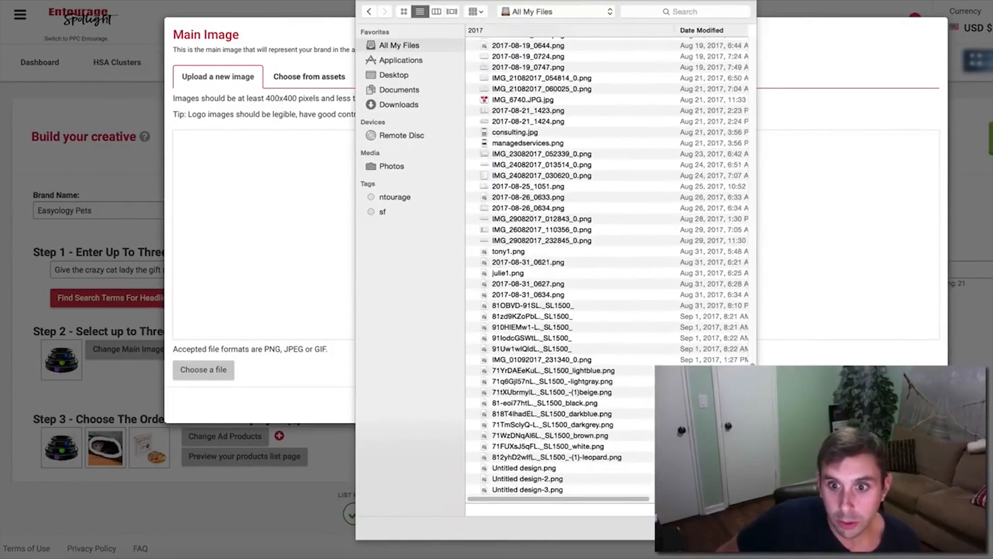
scroll(608, 267, "down", 20)
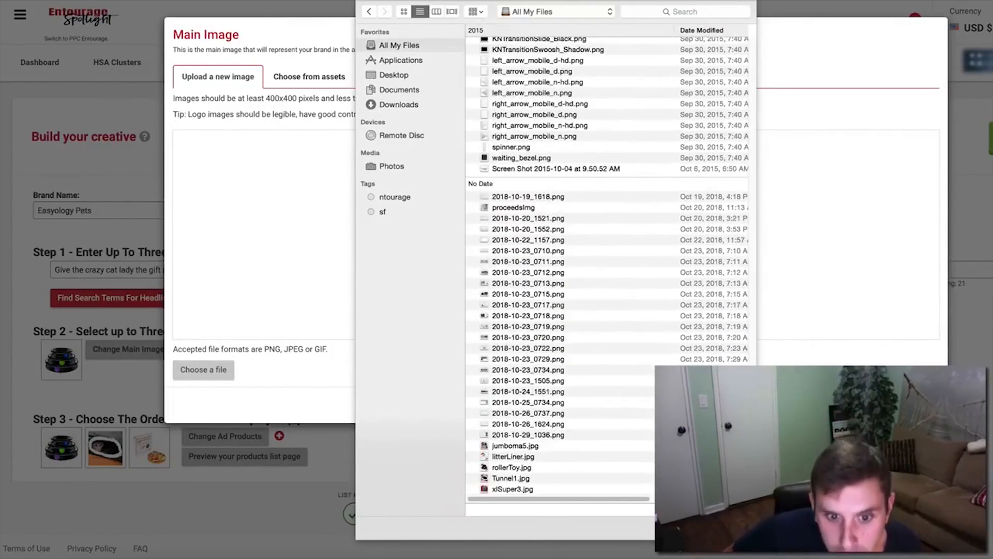
left_click(510, 480)
left_click(729, 527)
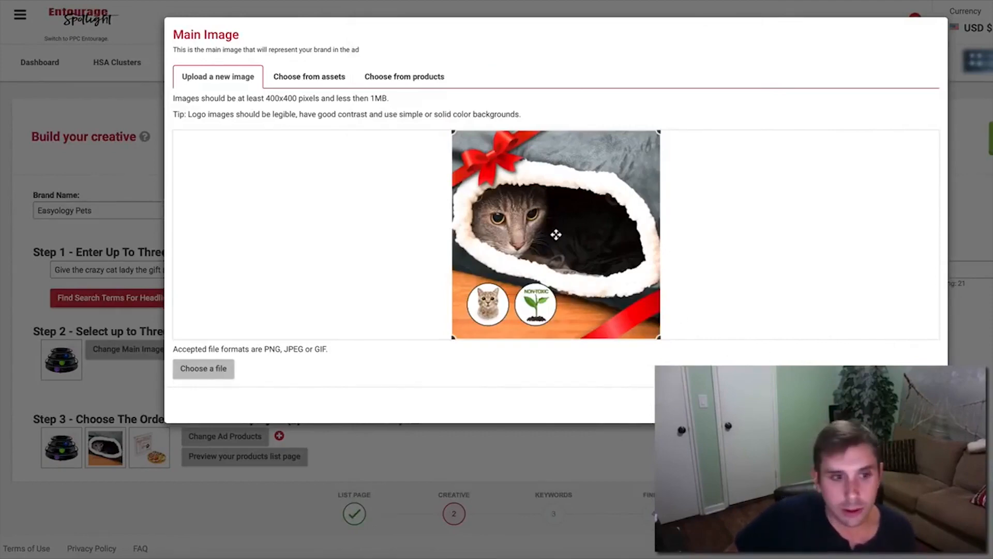
left_click(915, 405)
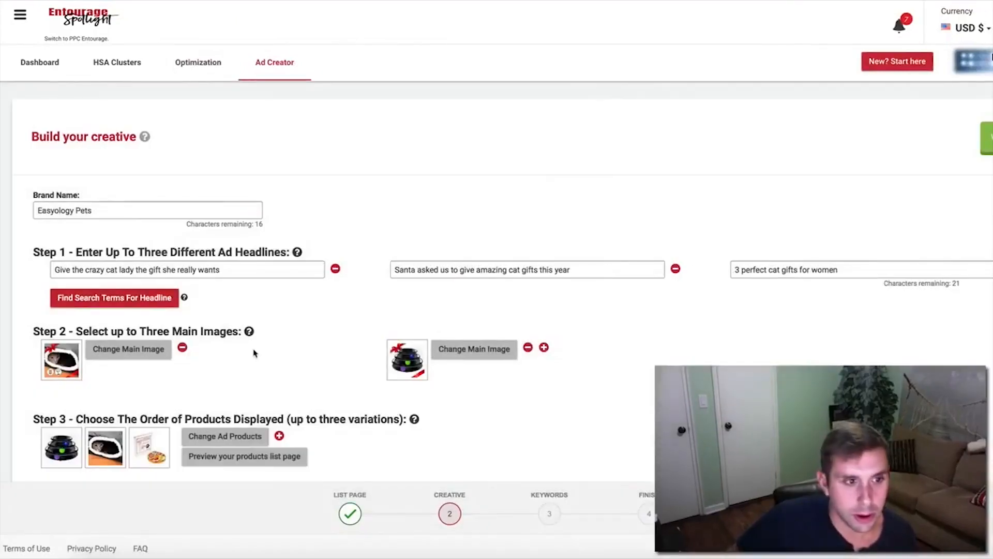
- Upload xlSuper3.jpg from all files as the third main image for the ad
left_click(543, 347)
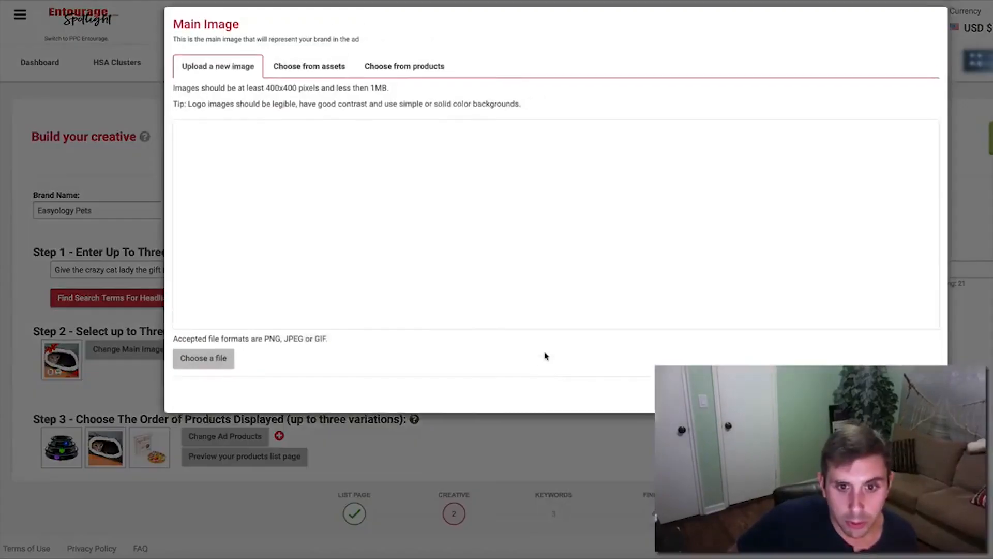
left_click(214, 372)
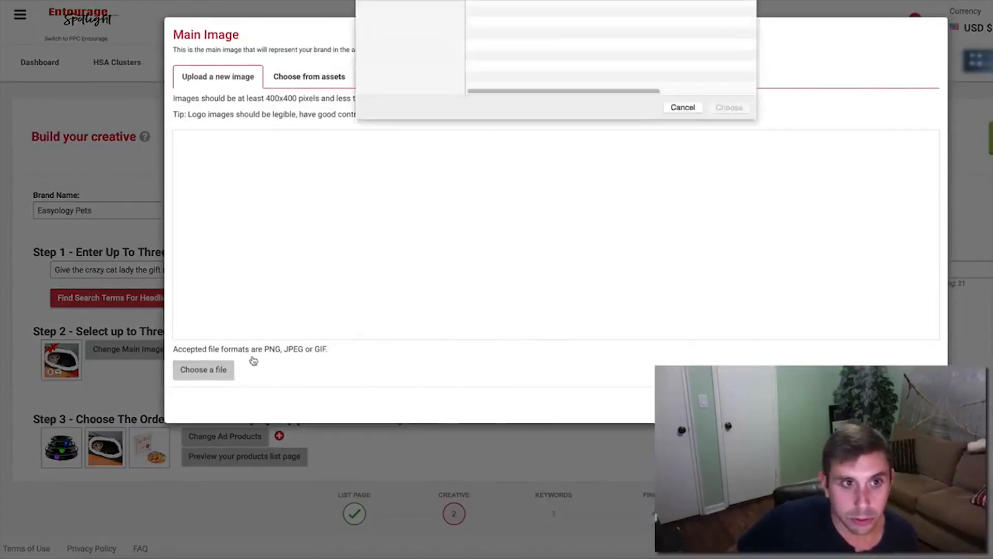
left_click(409, 45)
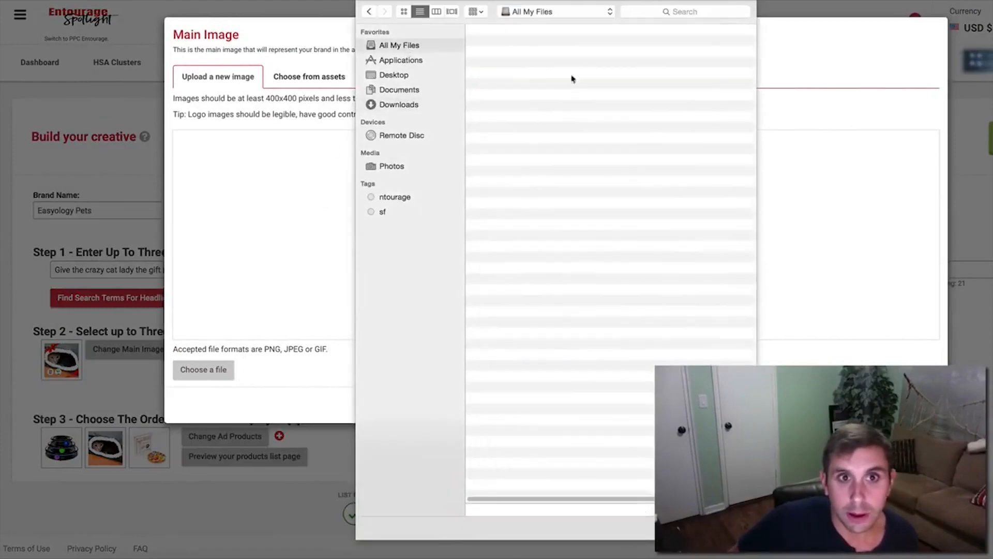
left_click_drag(753, 47, 753, 494)
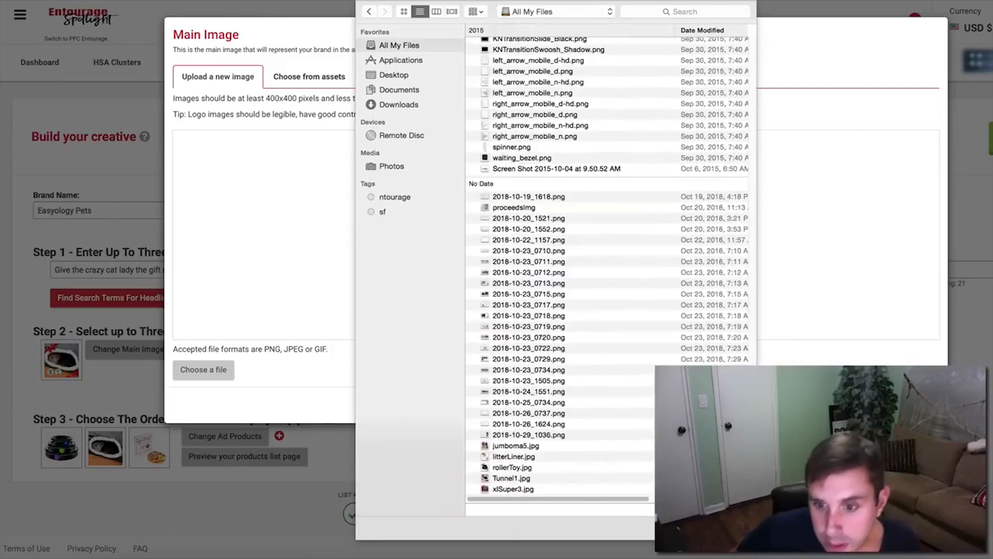
left_click(513, 489)
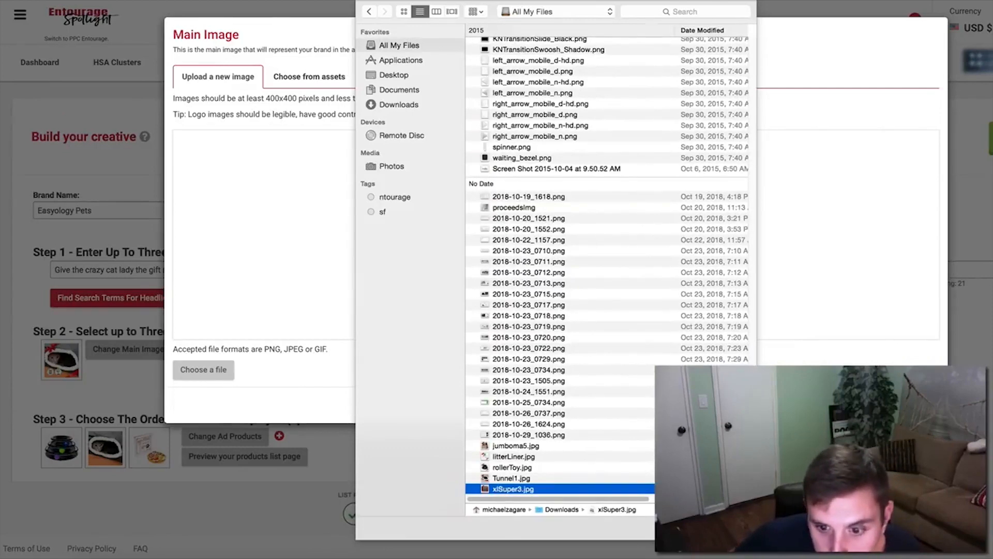
left_click(730, 528)
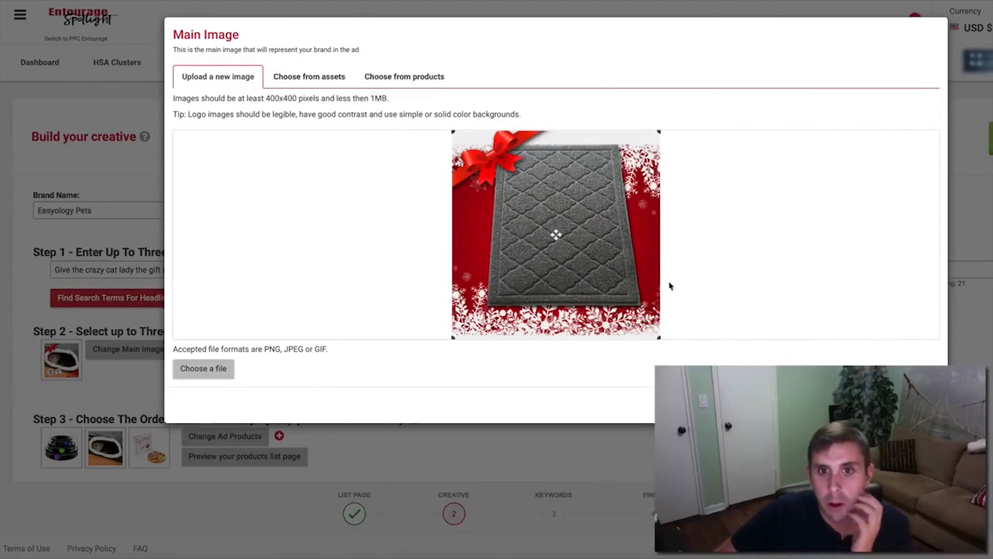
left_click(919, 404)
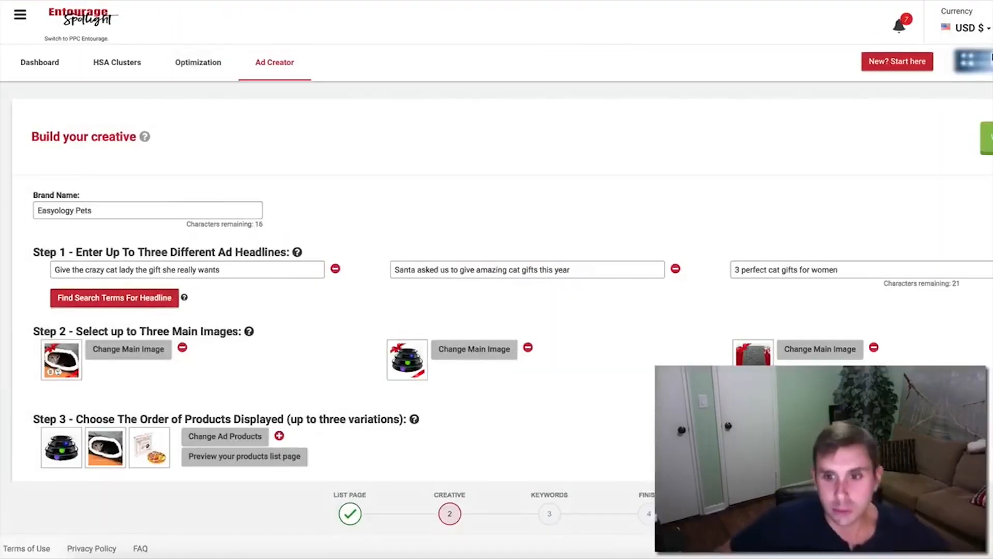
- Add a second product order variation with the Interactive Pizza toy, the Amazing Roller Cat Toy and the 3 Way Cat Tunnel
scroll(496, 282, "down", 1)
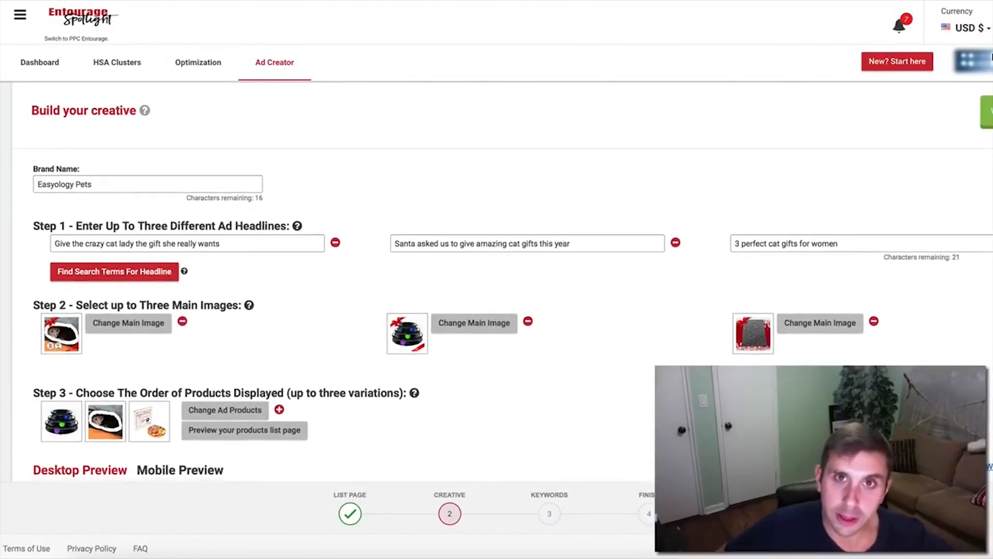
scroll(497, 282, "down", 1)
scroll(496, 282, "down", 1)
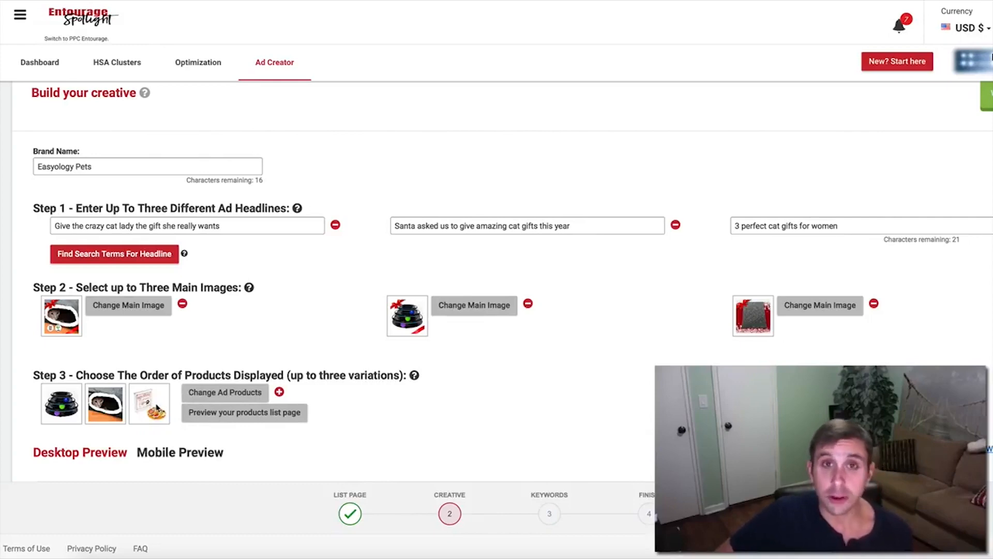
left_click(279, 392)
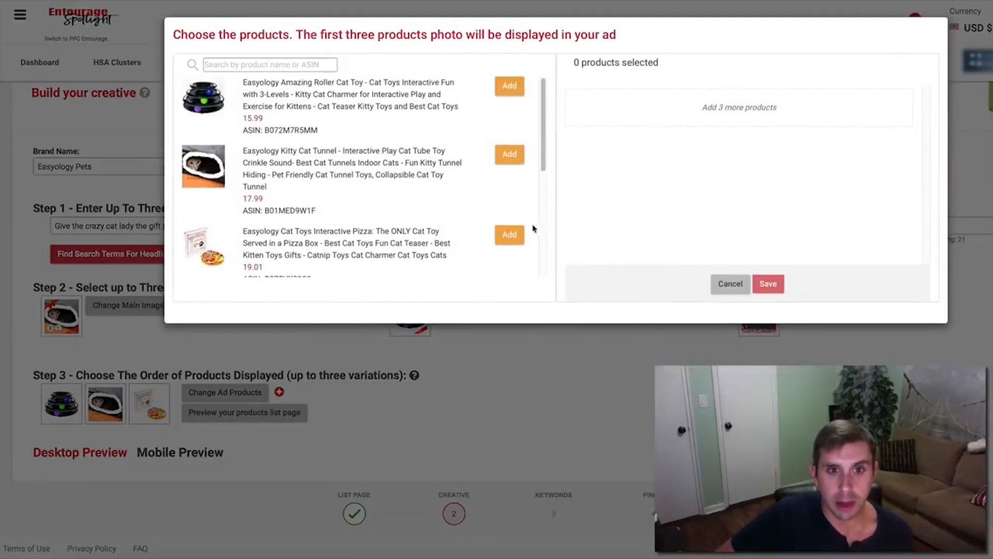
left_click(509, 234)
left_click(510, 86)
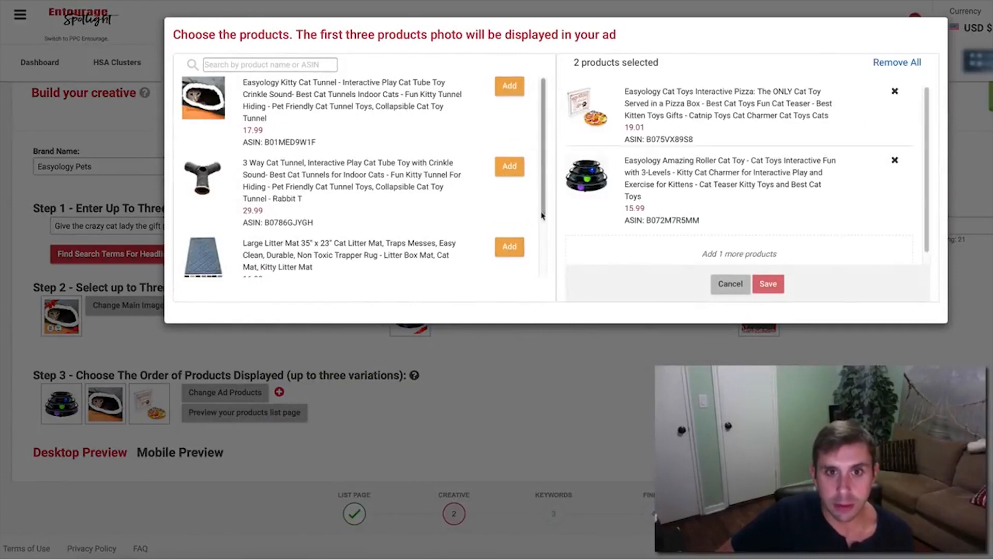
left_click(510, 167)
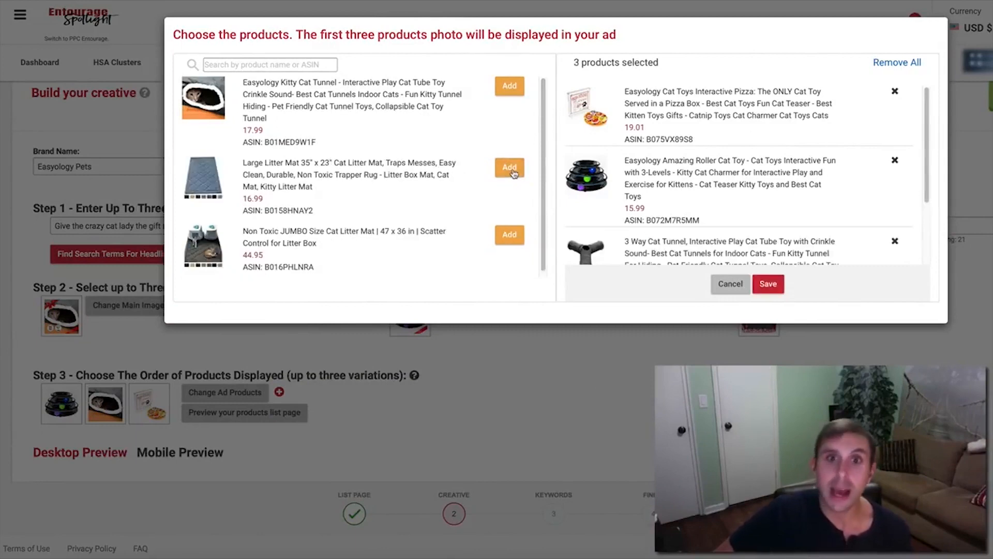
left_click(767, 284)
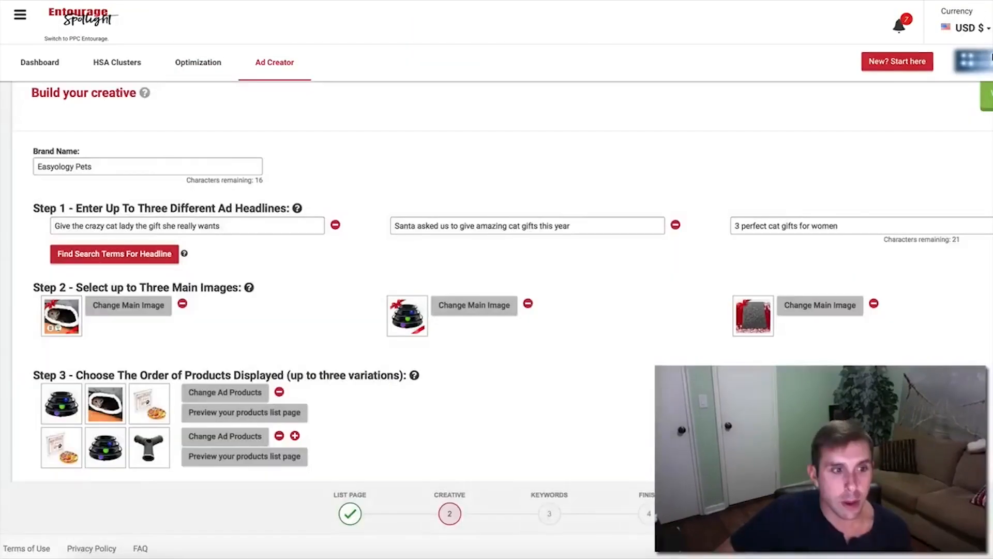
- Add a third product order variation with the Kitty Cat Tunnel, the Large Litter Mat and the Amazing Roller Cat Toy
left_click(295, 436)
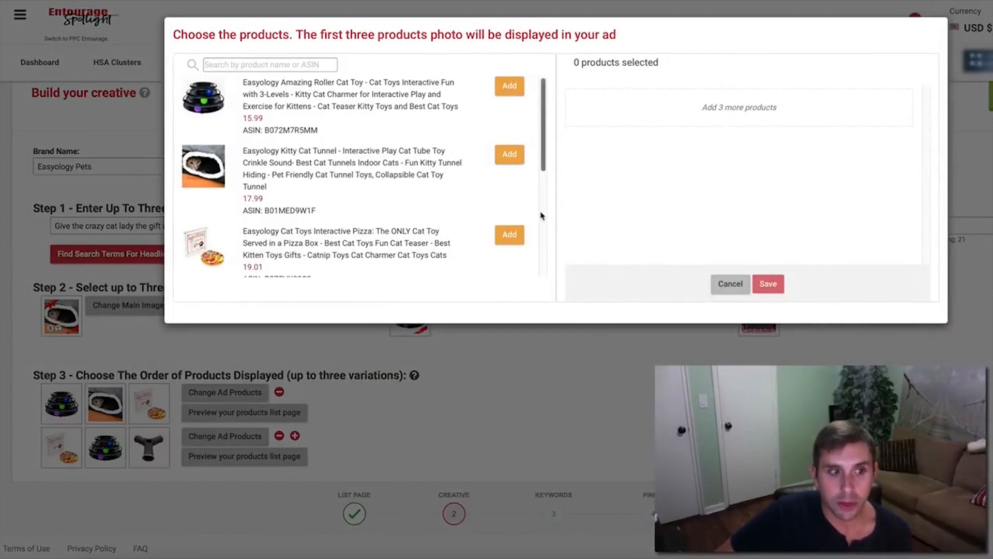
left_click(510, 154)
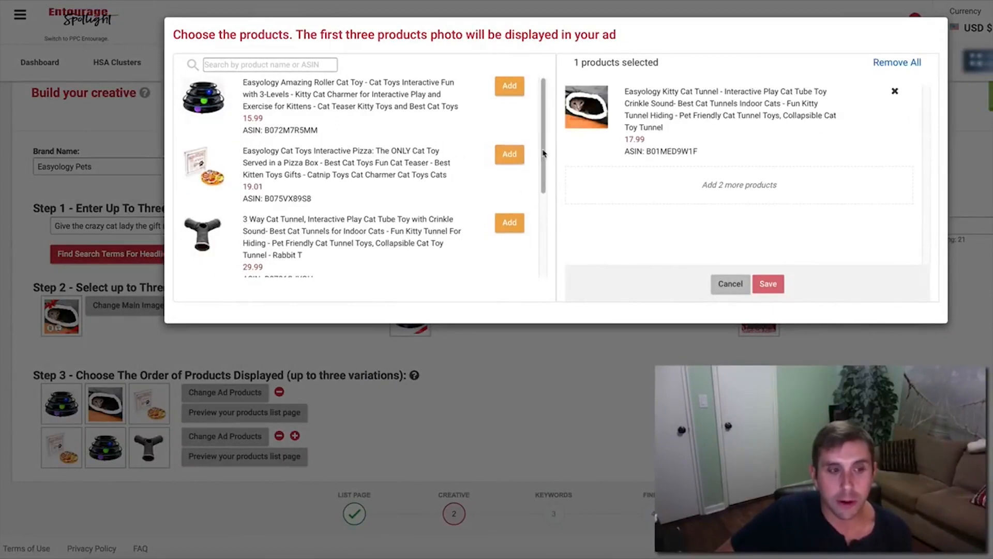
left_click_drag(545, 158, 547, 244)
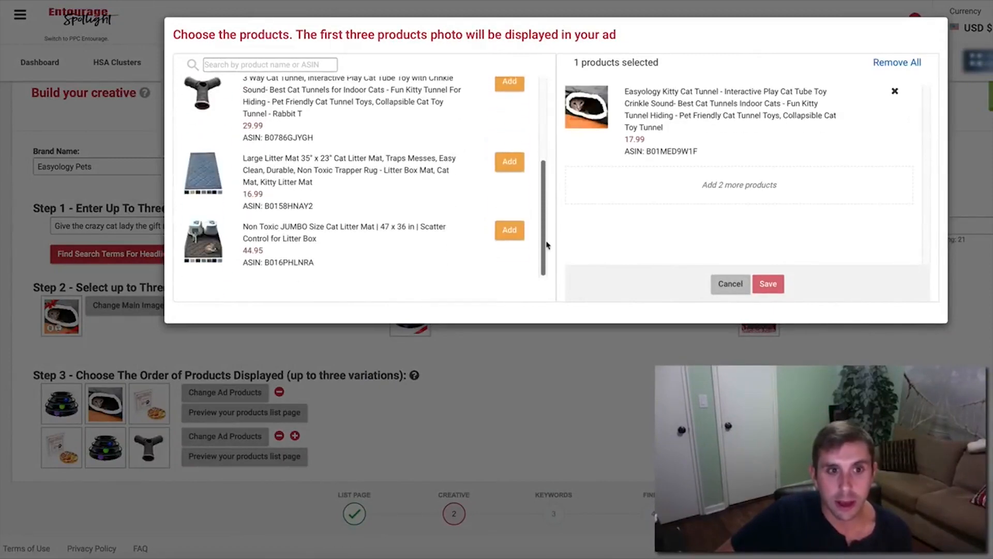
left_click(510, 162)
scroll(536, 165, "up", 2)
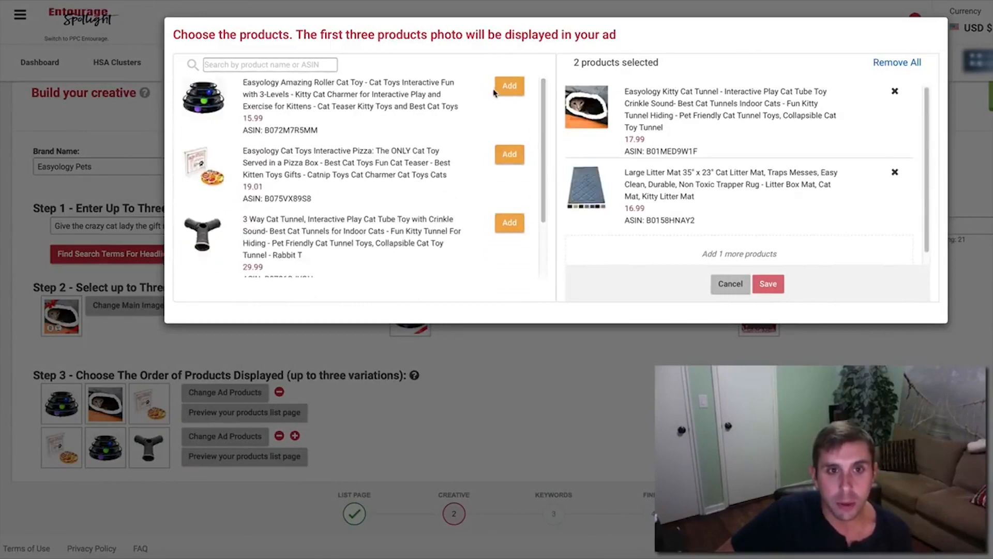
left_click(504, 88)
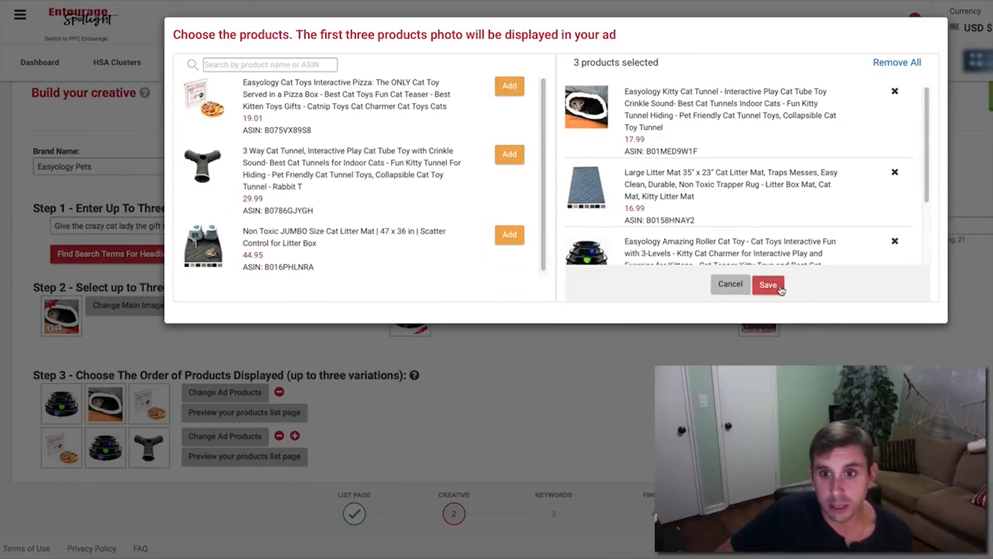
left_click(768, 286)
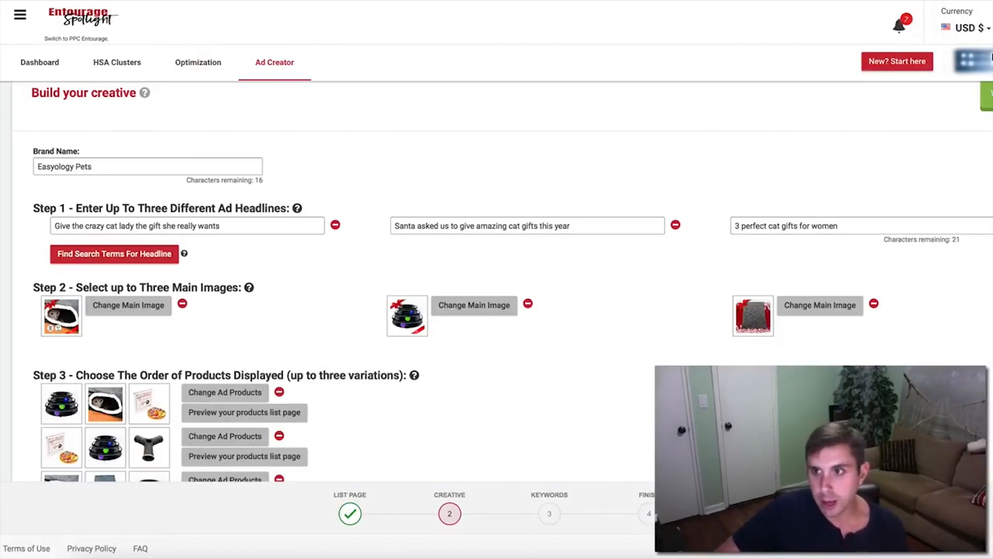
- Examine the desktop previews of the ad for every combination of main image and product order
scroll(331, 258, "down", 3)
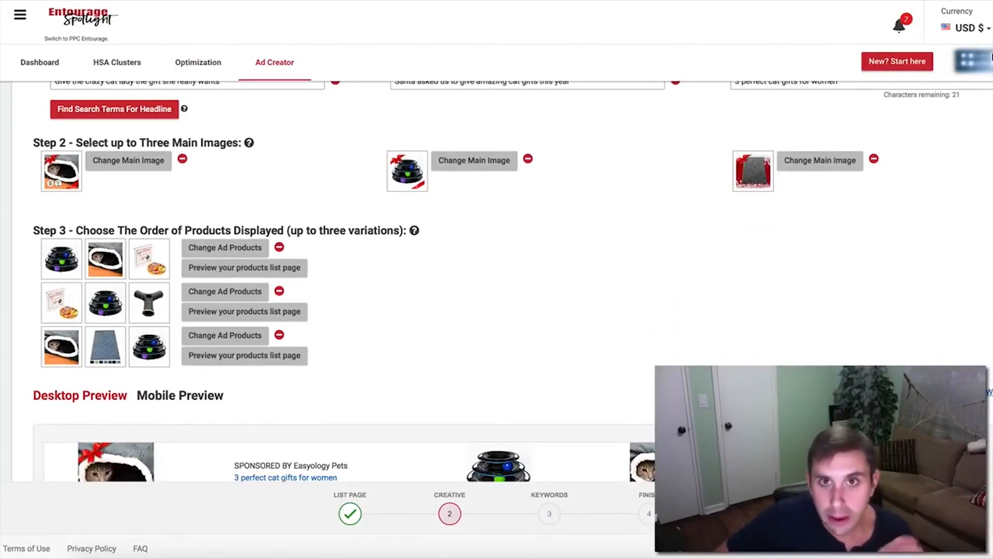
scroll(331, 258, "down", 1)
scroll(332, 258, "down", 1)
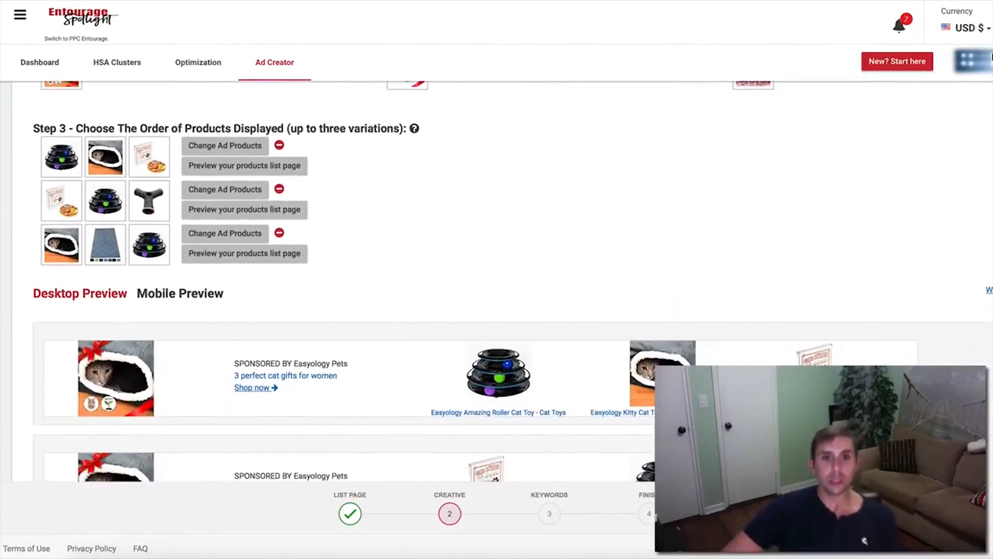
scroll(331, 259, "down", 3)
scroll(496, 317, "down", 1)
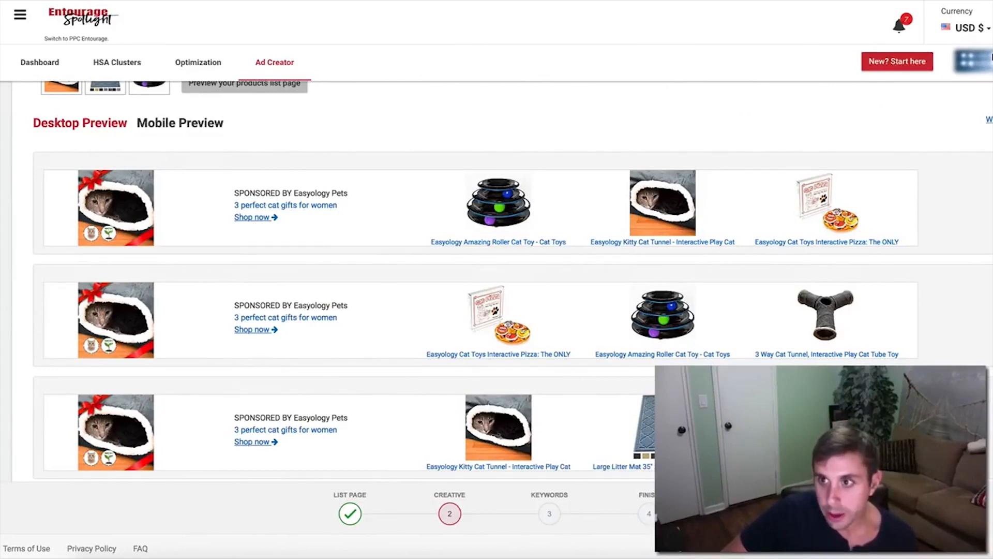
scroll(513, 281, "down", 4)
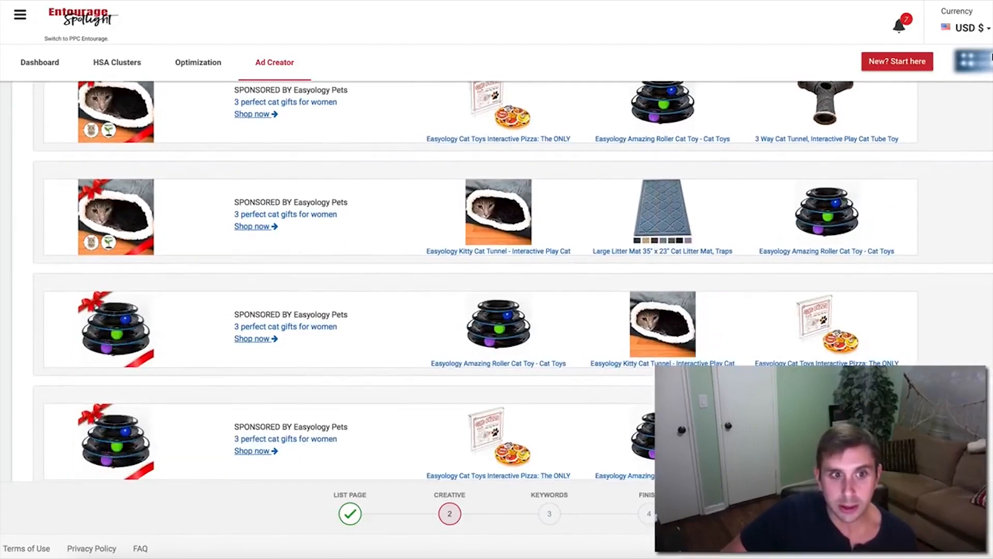
scroll(512, 281, "down", 10)
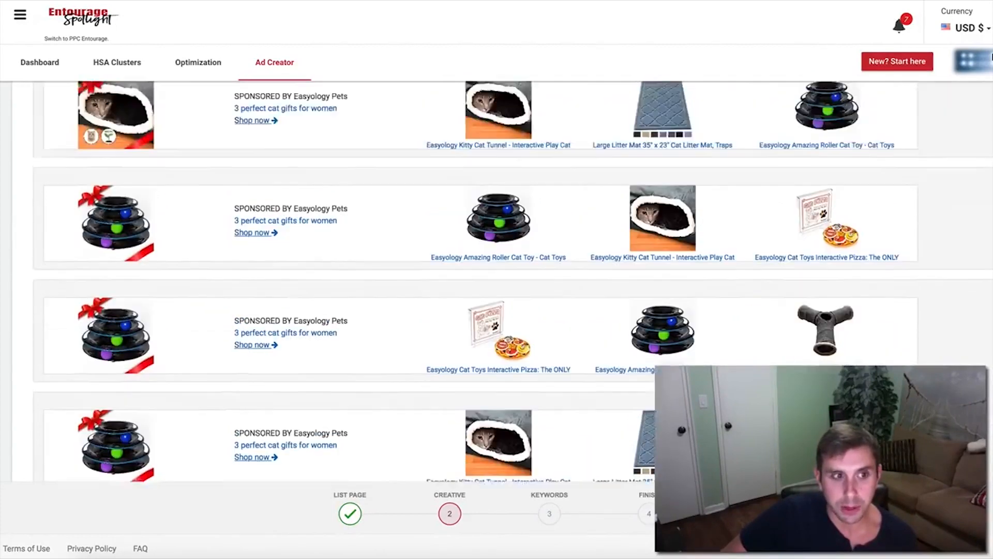
scroll(555, 164, "down", 10)
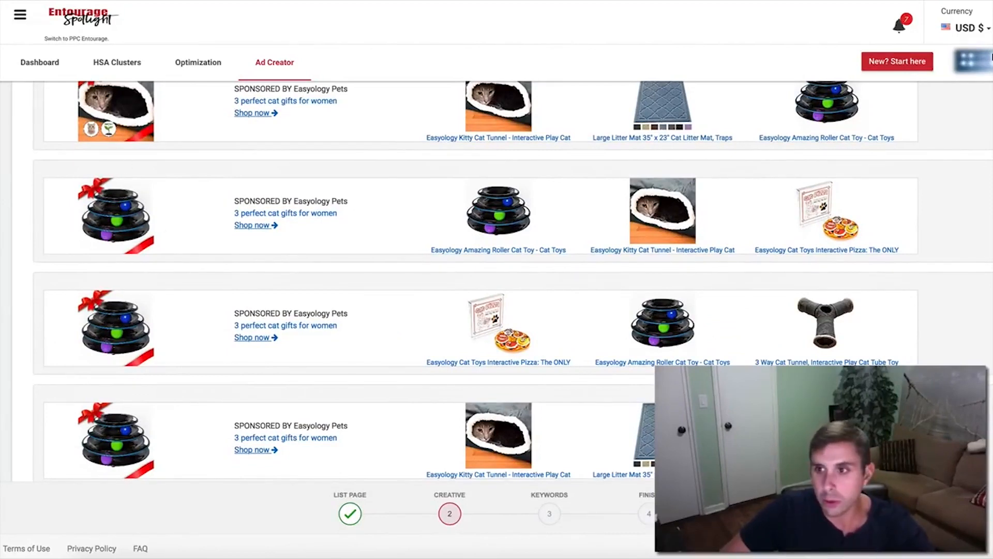
scroll(513, 281, "down", 5)
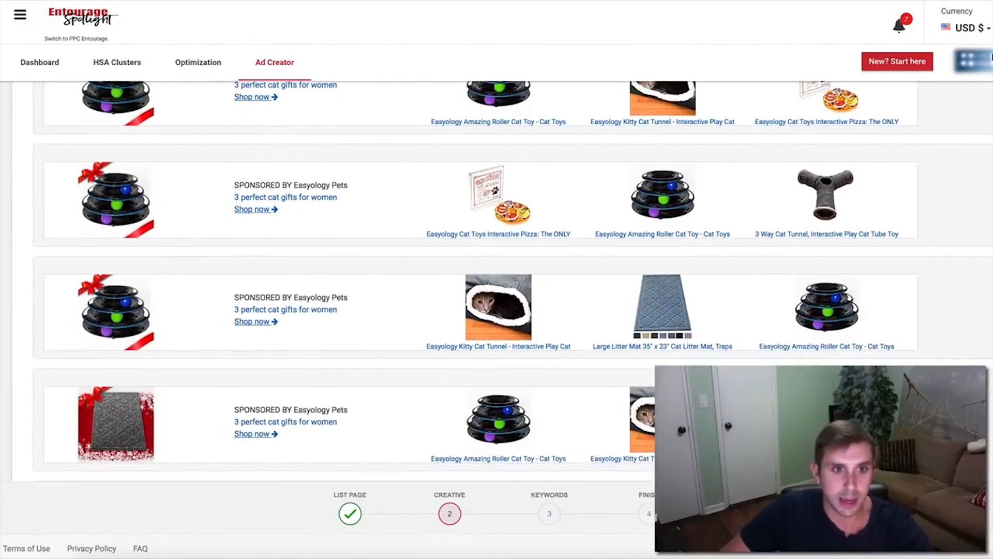
scroll(512, 281, "down", 6)
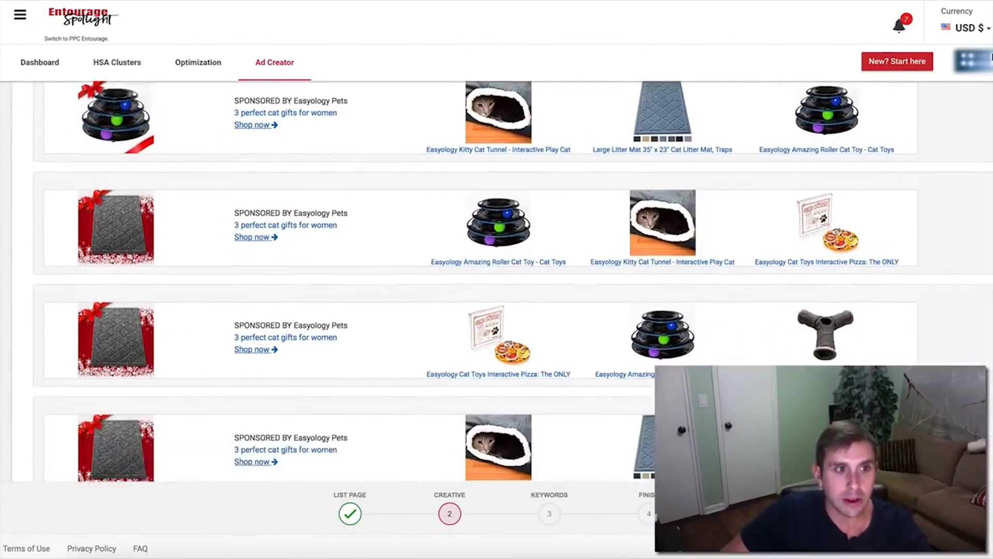
scroll(513, 281, "down", 6)
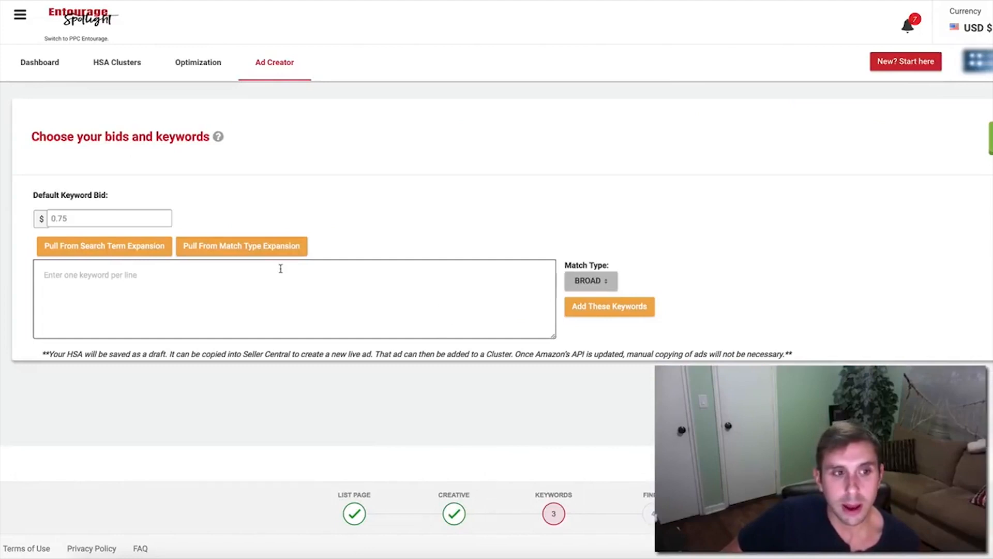
- Copy the whole keyword note in Notes, from "cat gifts for cat lovers" to "cat gifts for women", and paste it into the ad's keyword list
left_click(367, 556)
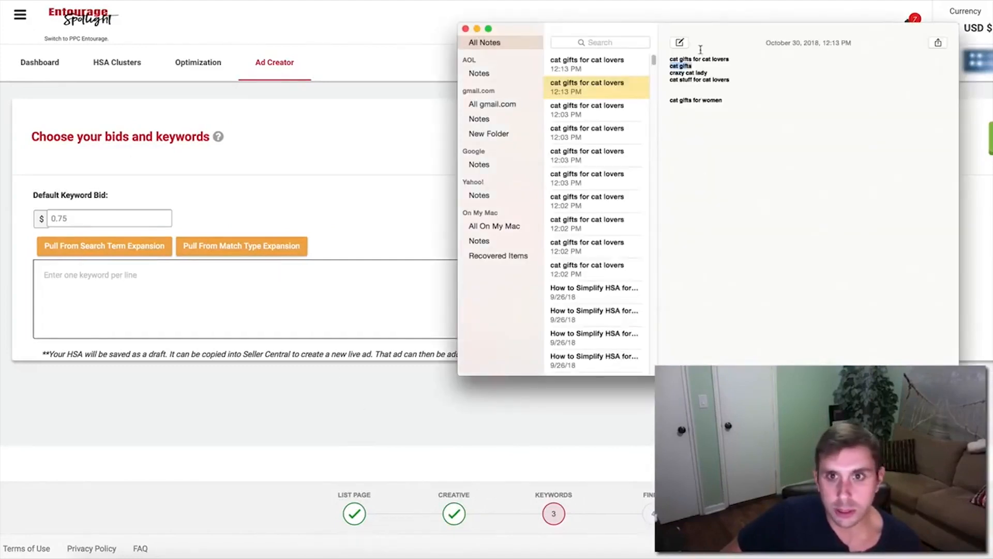
key("super+a")
left_click(78, 0)
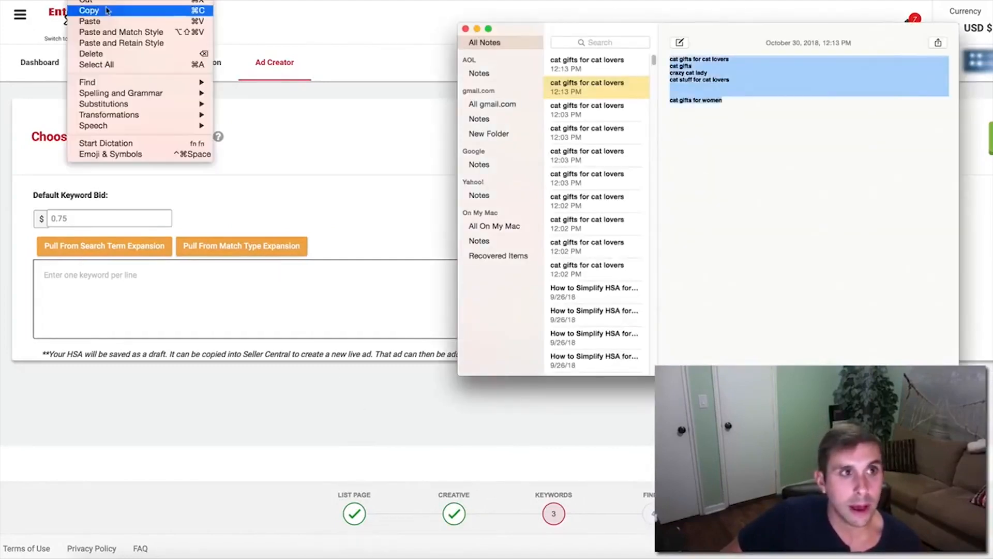
left_click(109, 12)
left_click(113, 278)
left_click(113, 279)
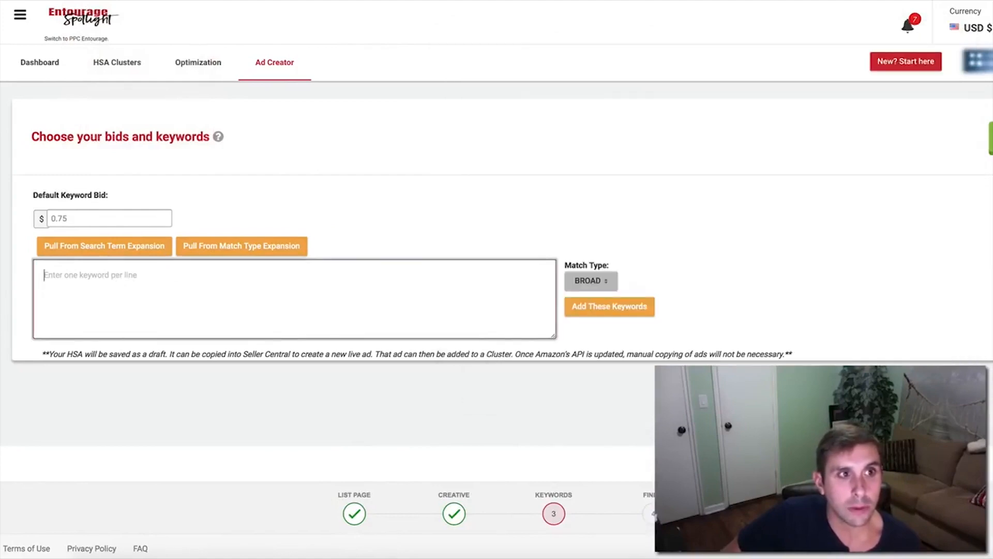
left_click(77, 0)
left_click(88, 21)
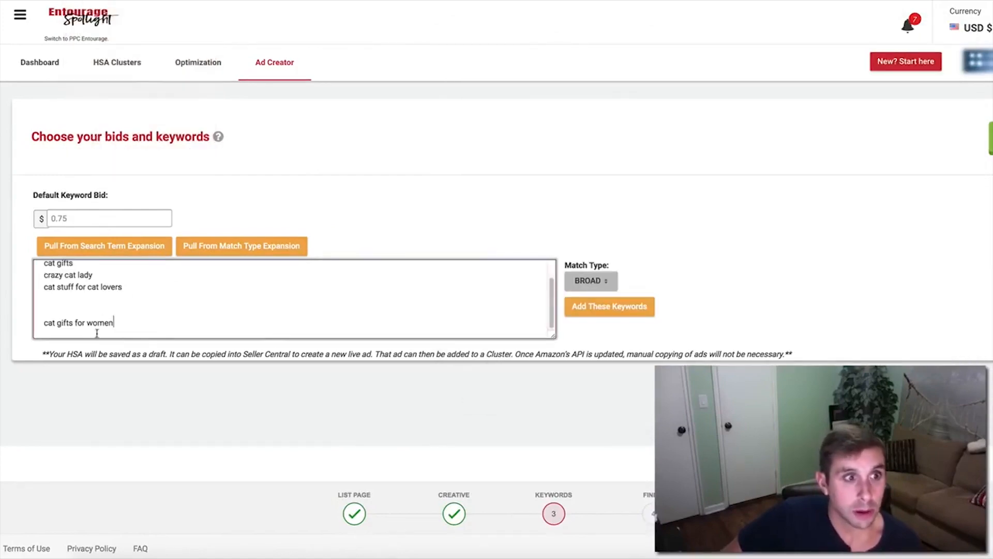
- Remove the blank lines from the pasted keyword list and add its keywords to the ad with broad match
key("BackSpace")
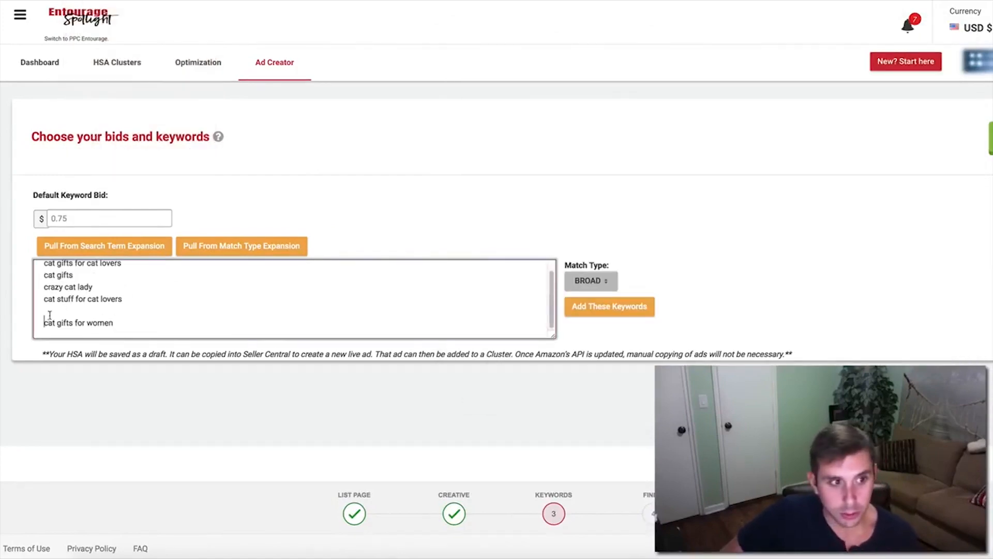
key("Delete")
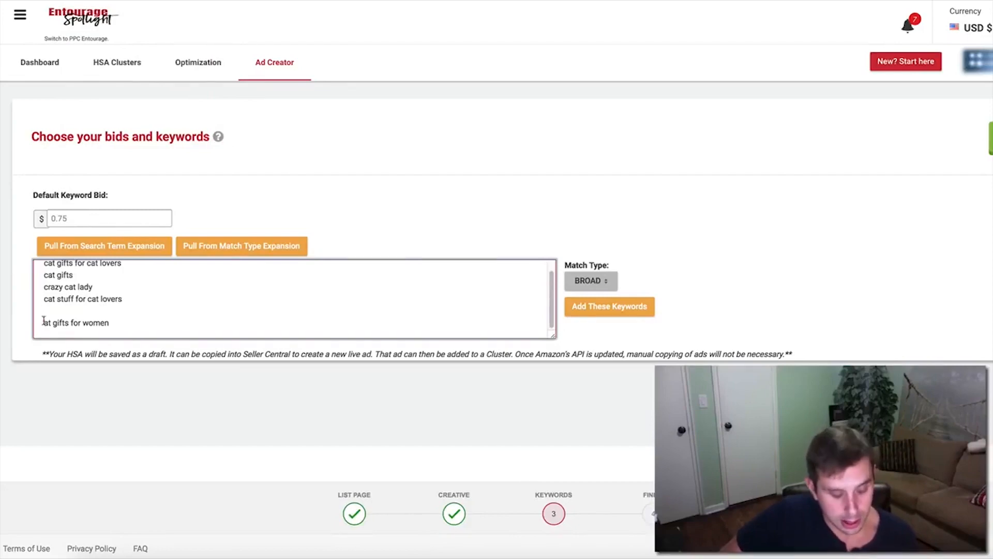
type("c")
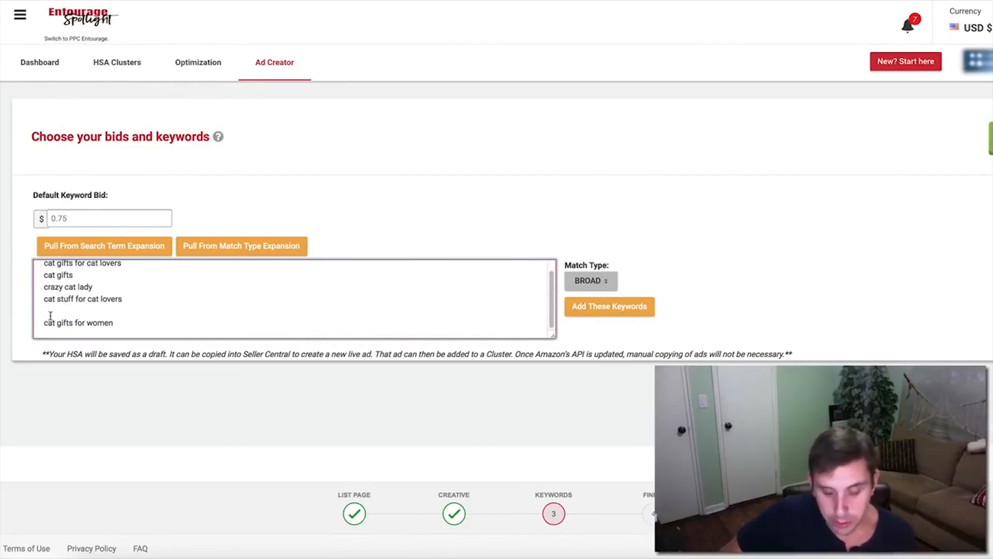
key("BackSpace")
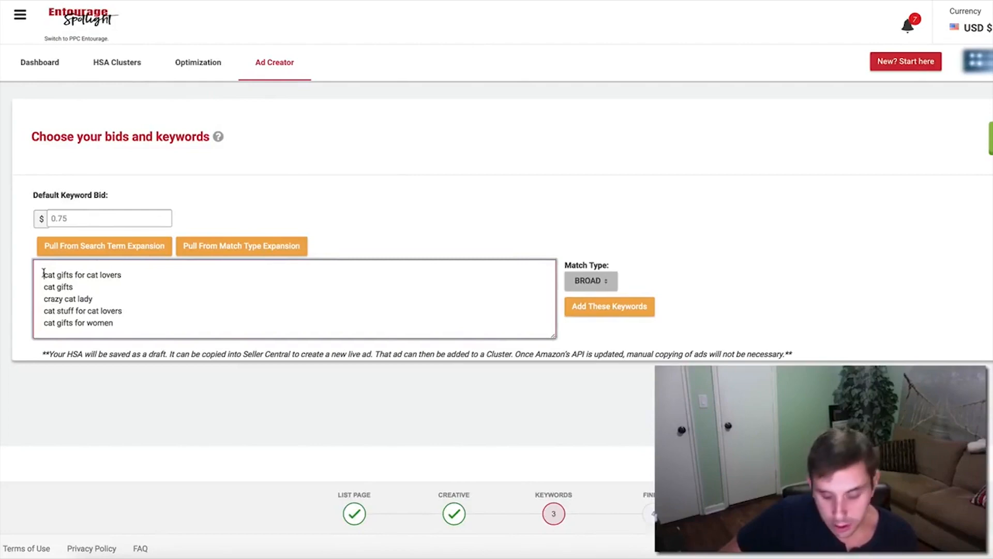
key("Delete")
type("c")
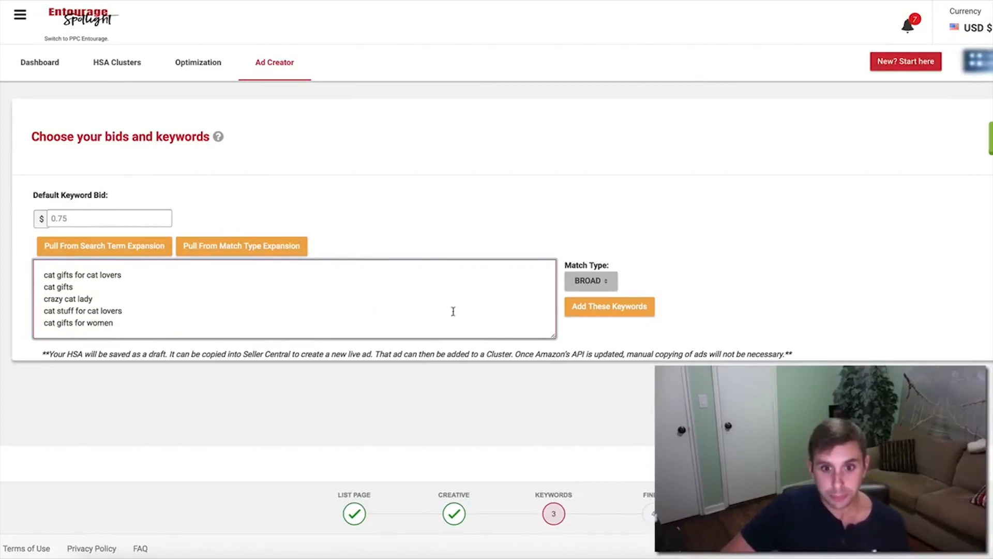
left_click(616, 306)
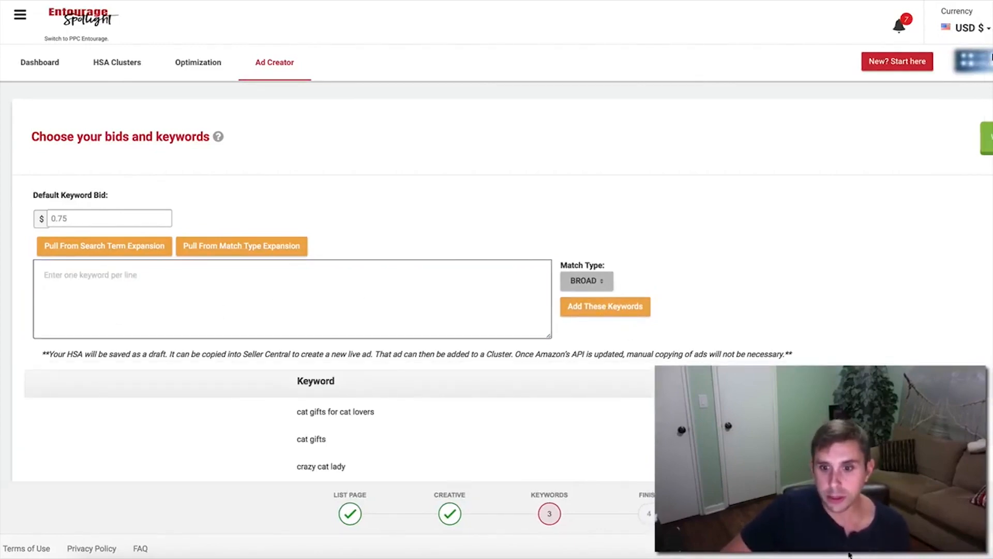
- Continue to the final ad setup, name the new cluster "Holiday Cluster 2" and generate its campaign names
left_click(880, 514)
left_click(145, 213)
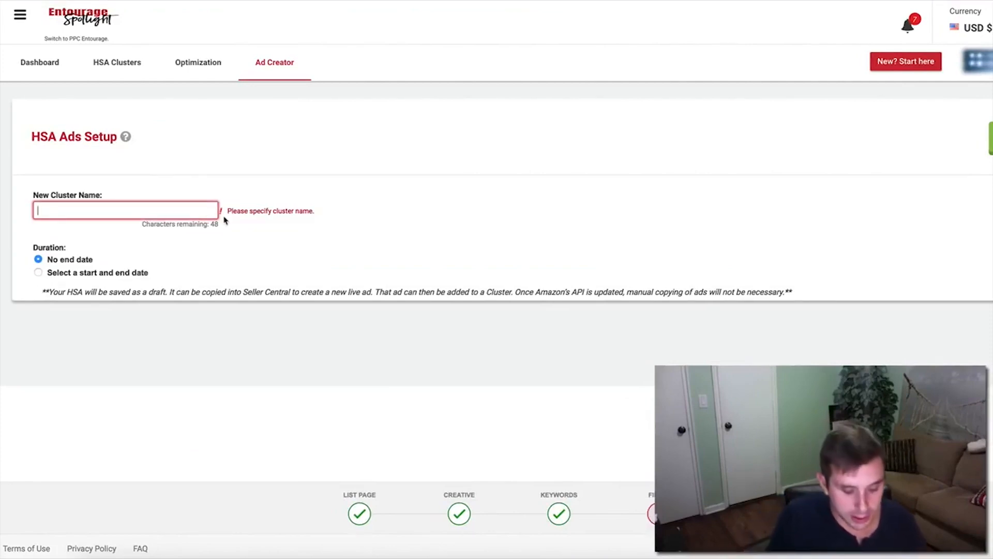
type("Holiday Cluster")
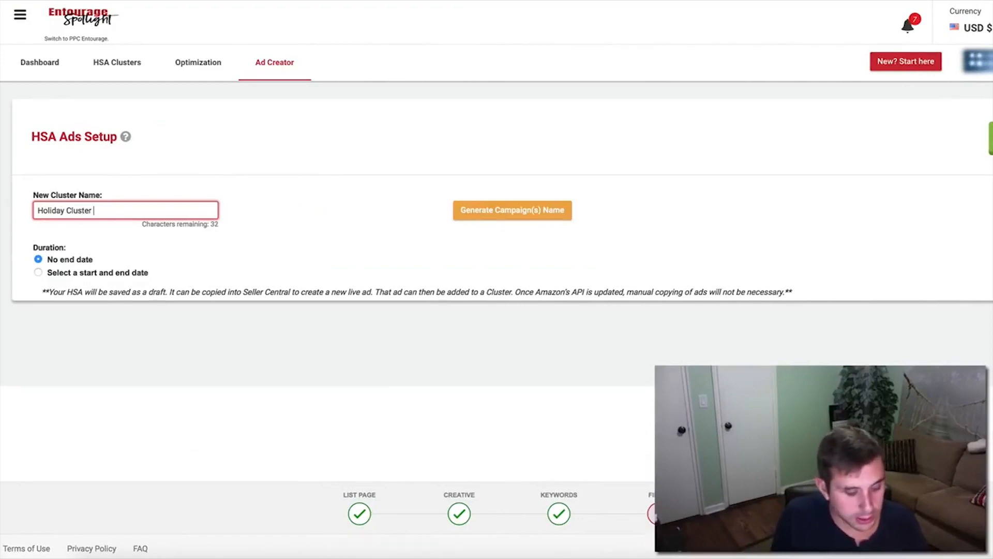
type("2")
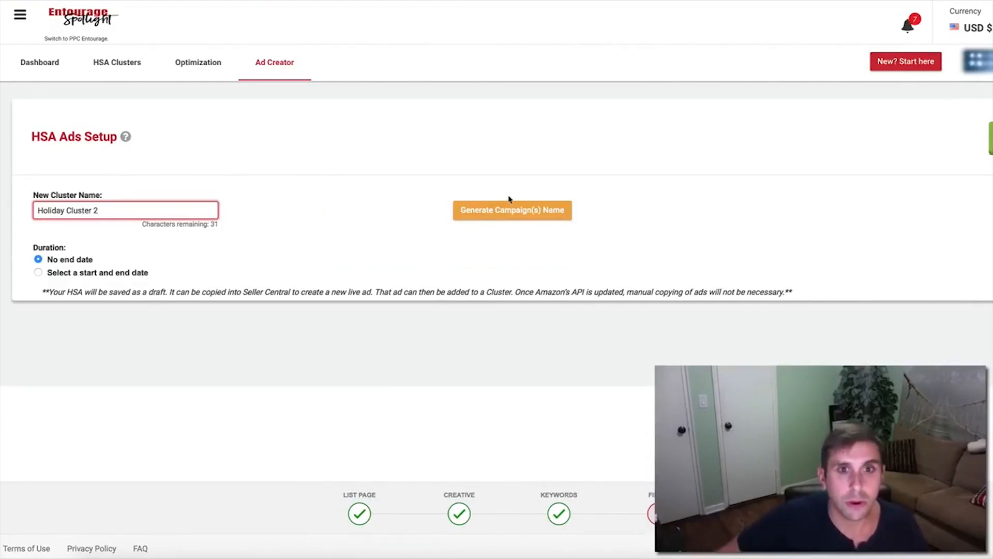
left_click(511, 212)
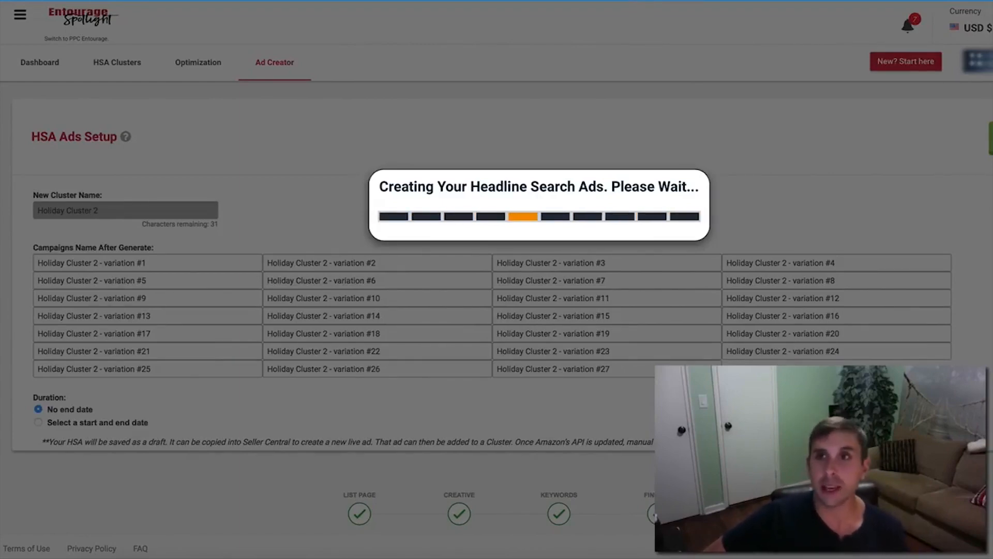
left_click(957, 1)
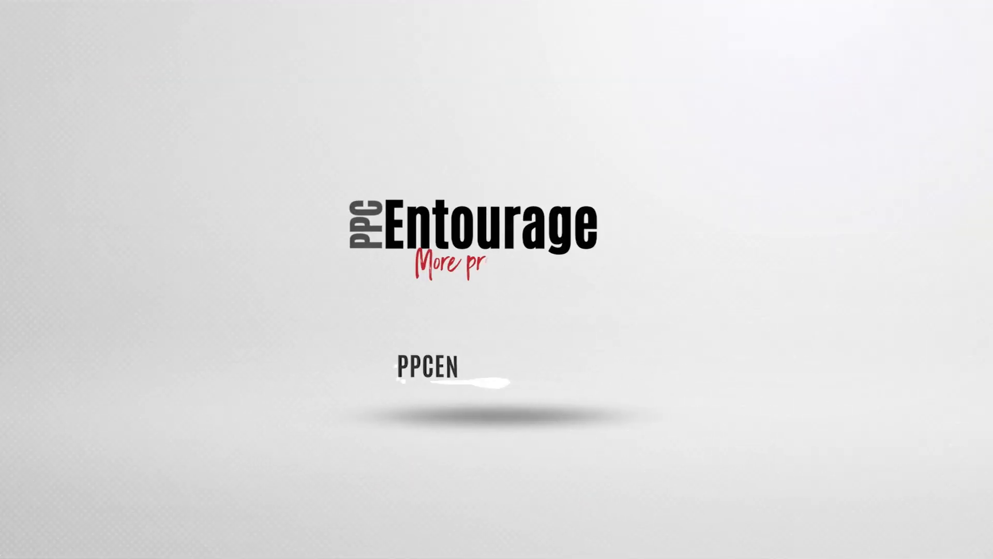